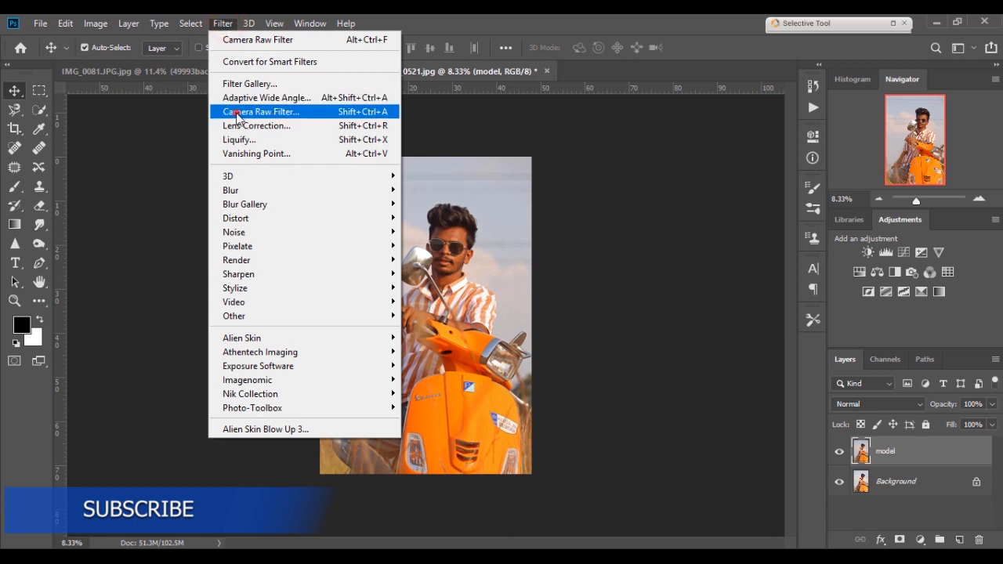
- Open the Camera Raw Filter on the model layer and raise Exposure to +0.35
{"action": "left_click", "coordinate": [236, 113]}
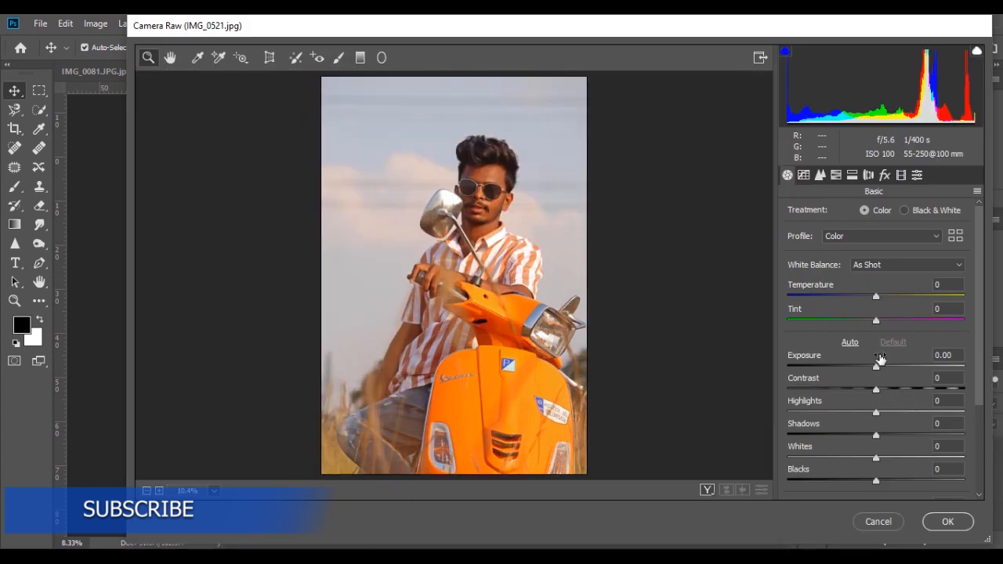
{"action": "left_click_drag", "start_coordinate": [876, 366], "coordinate": [882, 369]}
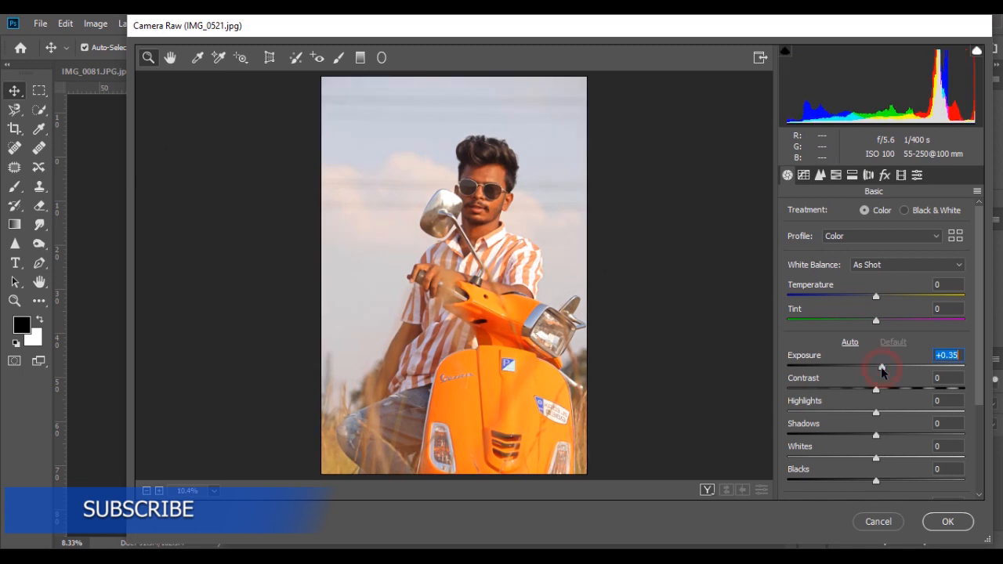
- Set Highlights to -100 and Shadows to +66 in the Basic panel
{"action": "left_click_drag", "start_coordinate": [867, 415], "coordinate": [933, 437]}
{"action": "scroll", "coordinate": [862, 376], "scroll_direction": "down", "scroll_amount": 4}
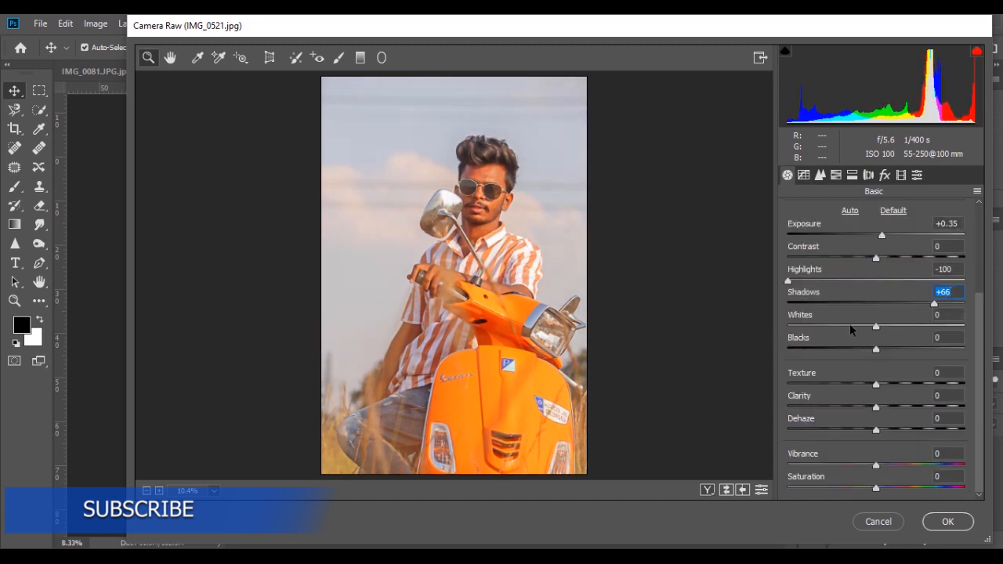
- Set Whites to -100 and Blacks to -50
{"action": "left_click_drag", "start_coordinate": [849, 326], "coordinate": [787, 332]}
{"action": "left_click", "coordinate": [837, 347]}
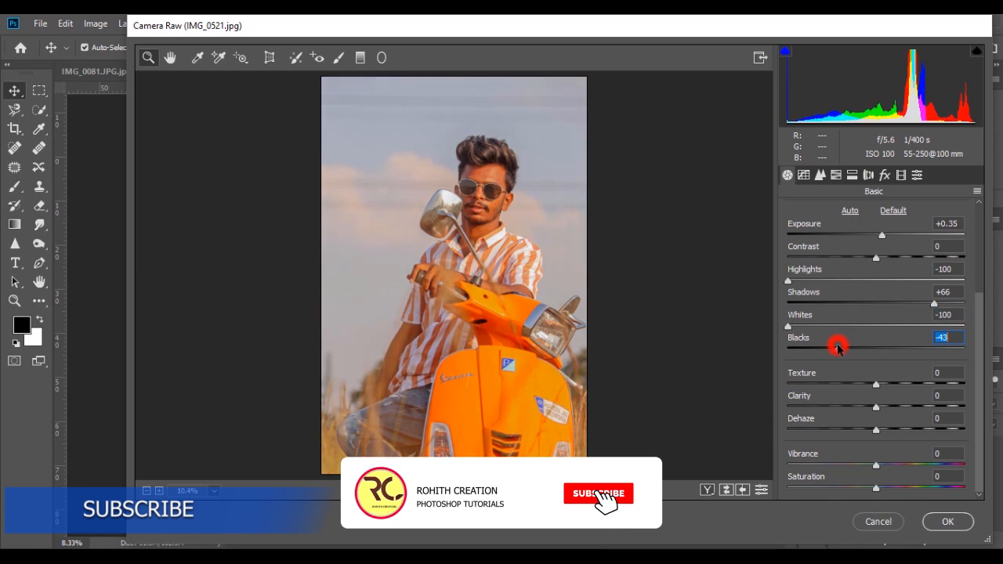
{"action": "type", "text": "-5"}
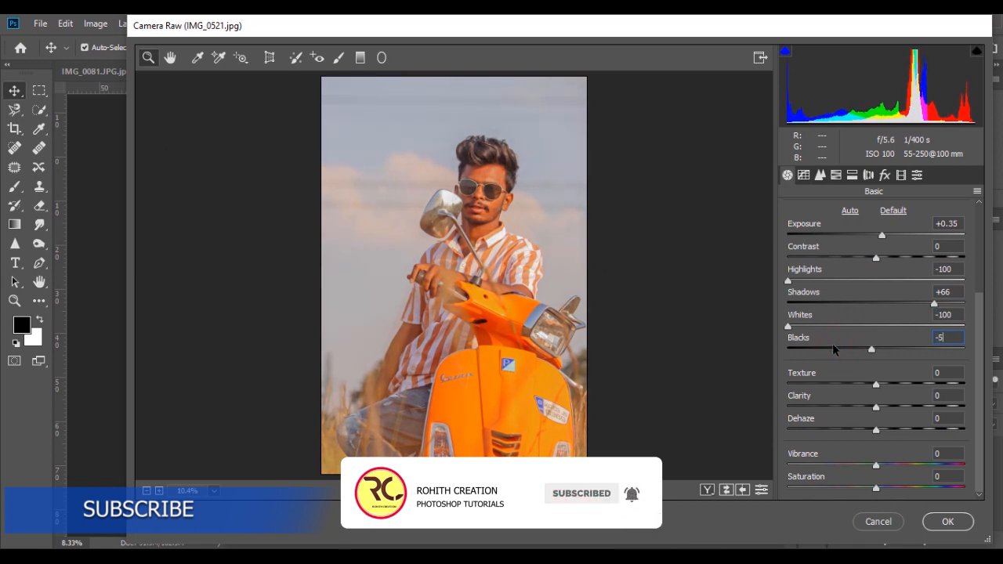
{"action": "type", "text": "0"}
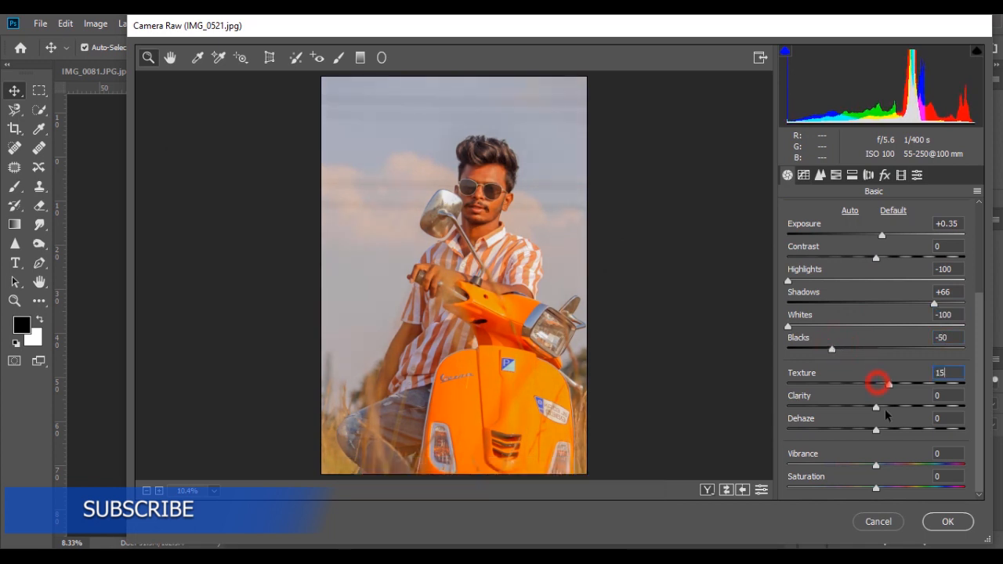
- Set Texture to +15 and Clarity to +10, and raise Vibrance
{"action": "left_click", "coordinate": [875, 407]}
{"action": "type", "text": "1"}
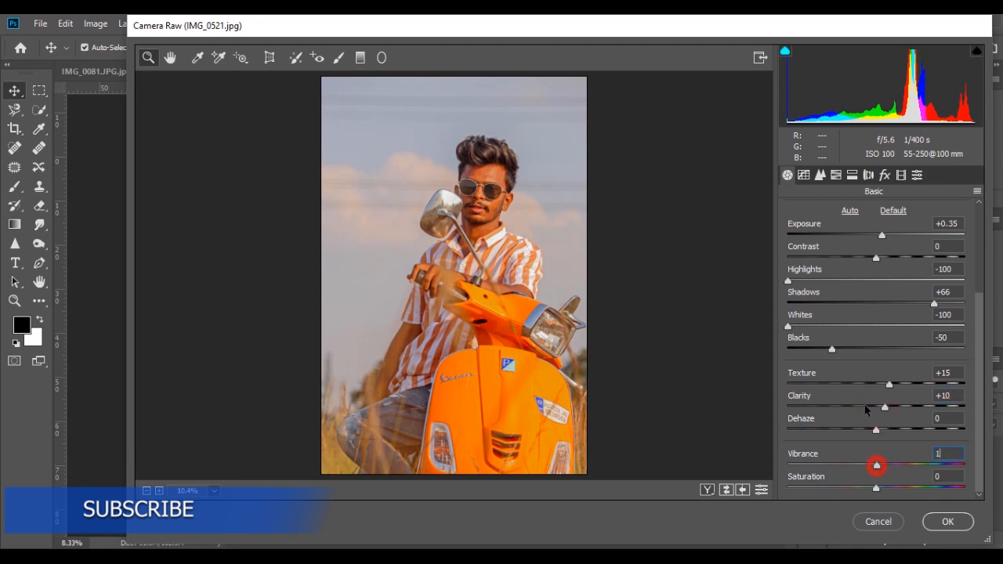
{"action": "type", "text": "010"}
- In the Detail panel, set sharpening Amount to 30 and noise reduction Luminance to 36
{"action": "left_click", "coordinate": [820, 175]}
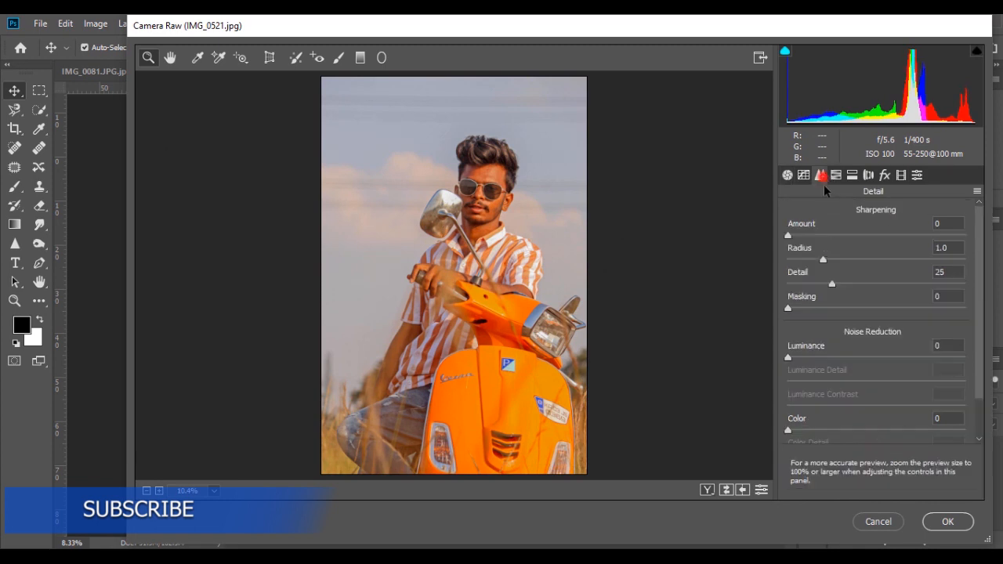
{"action": "left_click", "coordinate": [841, 234]}
{"action": "type", "text": "30"}
{"action": "left_click", "coordinate": [850, 357]}
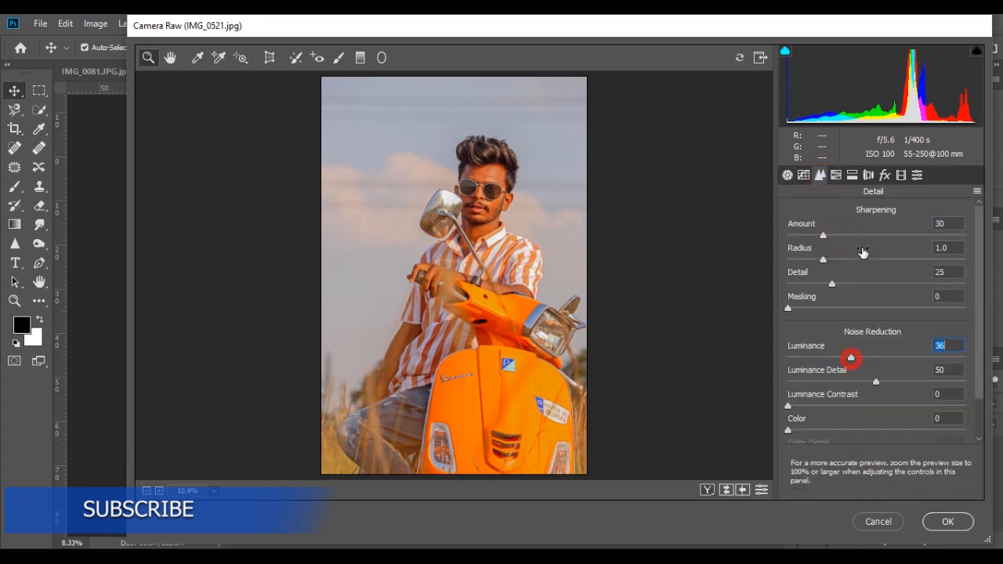
{"action": "type", "text": "6"}
- In HSL Adjustments, set Oranges luminance to +50 and Yellows saturation to -25
{"action": "left_click", "coordinate": [835, 175]}
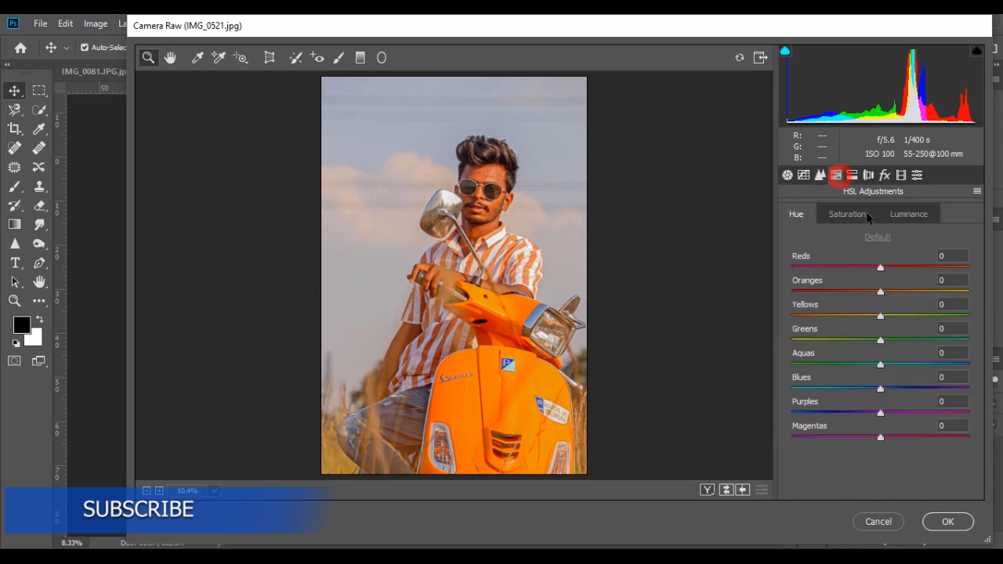
{"action": "left_click", "coordinate": [906, 218]}
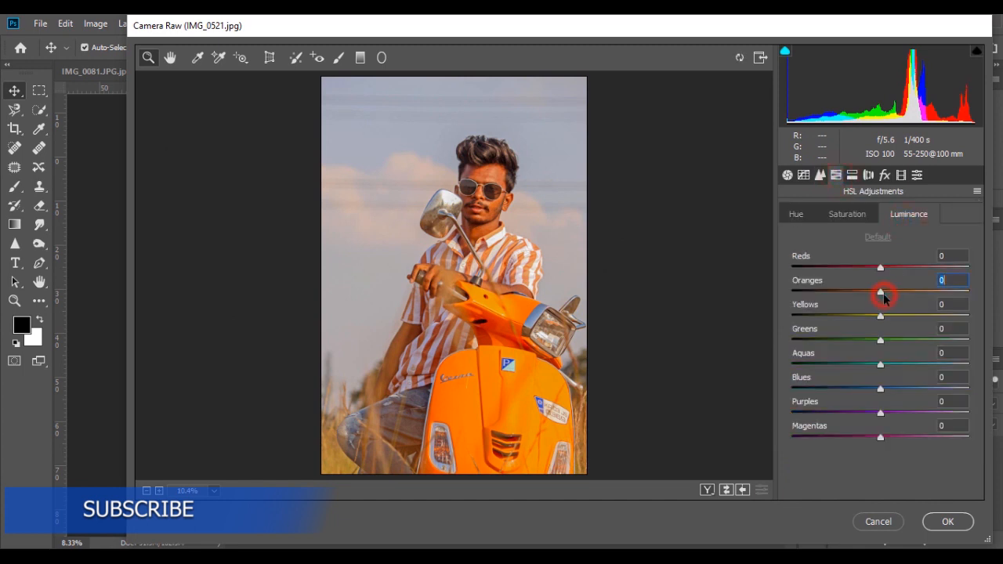
{"action": "left_click", "coordinate": [860, 218]}
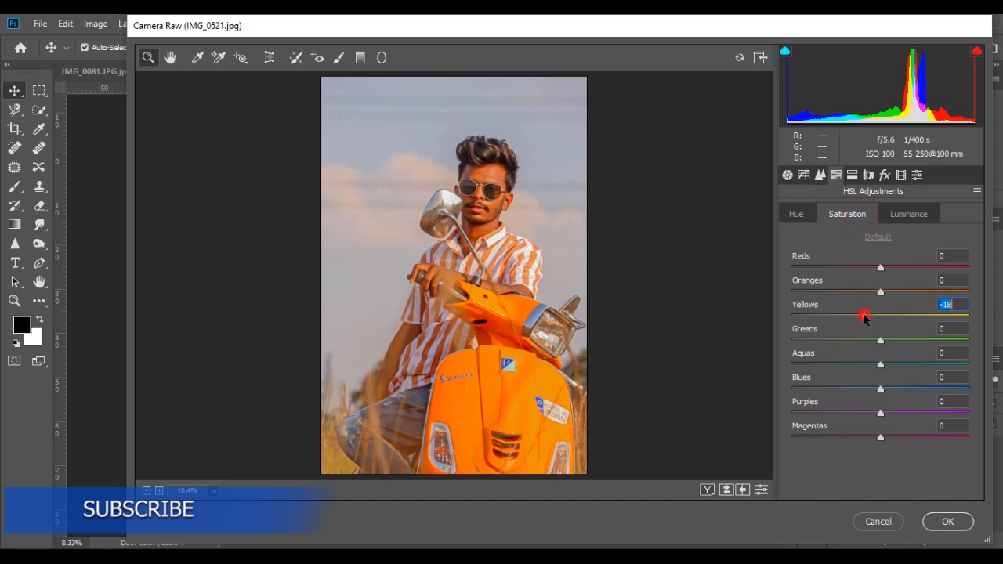
{"action": "type", "text": "-25"}
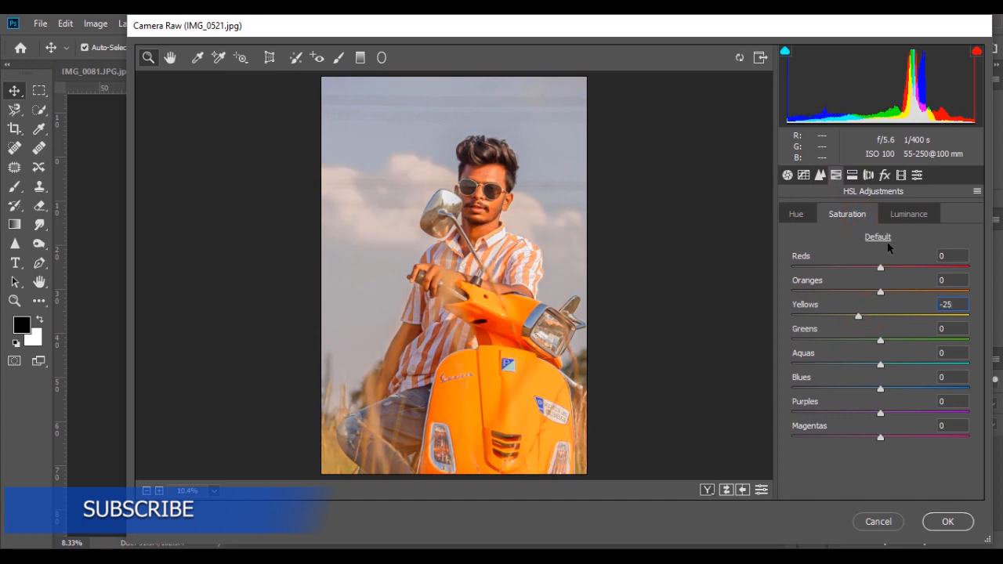
- Set the hue of Yellows, Greens and Aquas to -100
{"action": "left_click", "coordinate": [788, 214]}
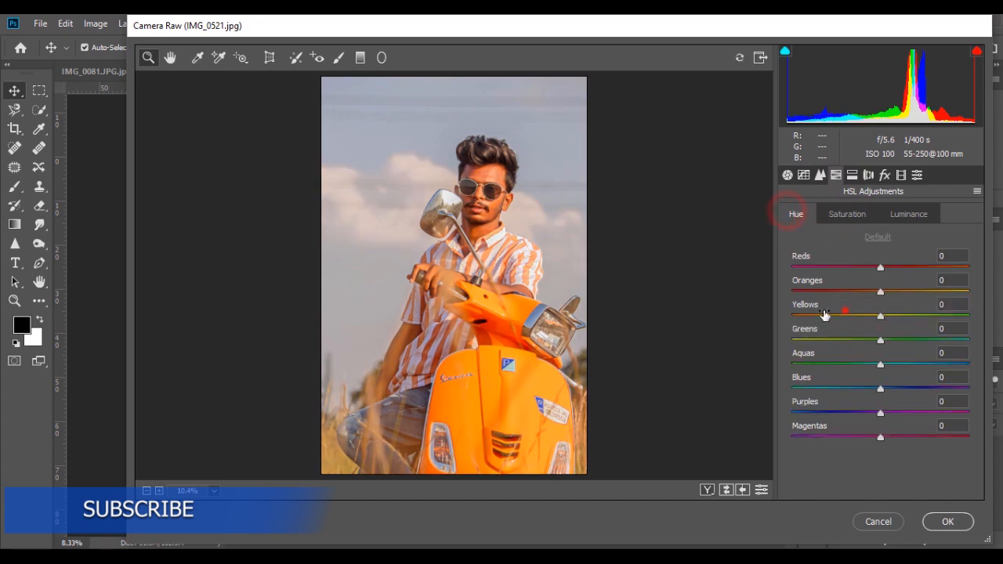
{"action": "left_click_drag", "start_coordinate": [824, 313], "coordinate": [746, 361]}
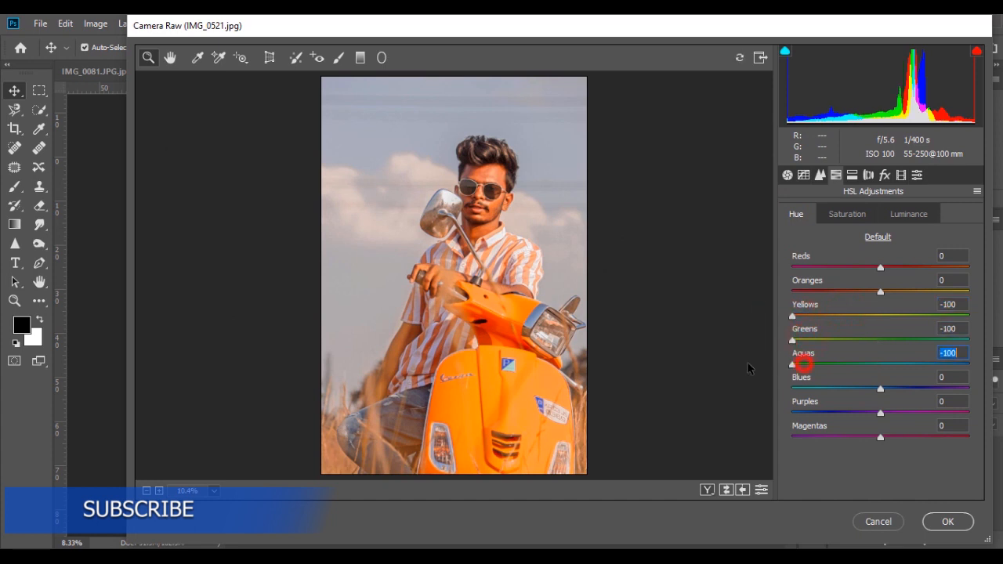
{"action": "left_click", "coordinate": [895, 214]}
- In Effects, set the Highlight Priority post-crop vignette Amount to -35
{"action": "left_click", "coordinate": [885, 174]}
{"action": "left_click_drag", "start_coordinate": [868, 358], "coordinate": [850, 368]}
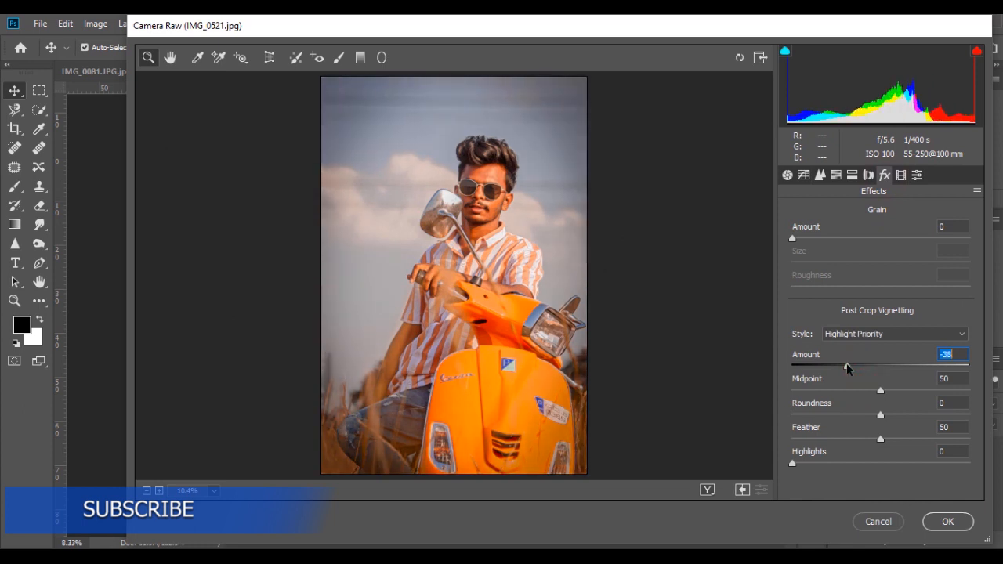
{"action": "double_click", "coordinate": [847, 365]}
{"action": "left_click", "coordinate": [849, 365]}
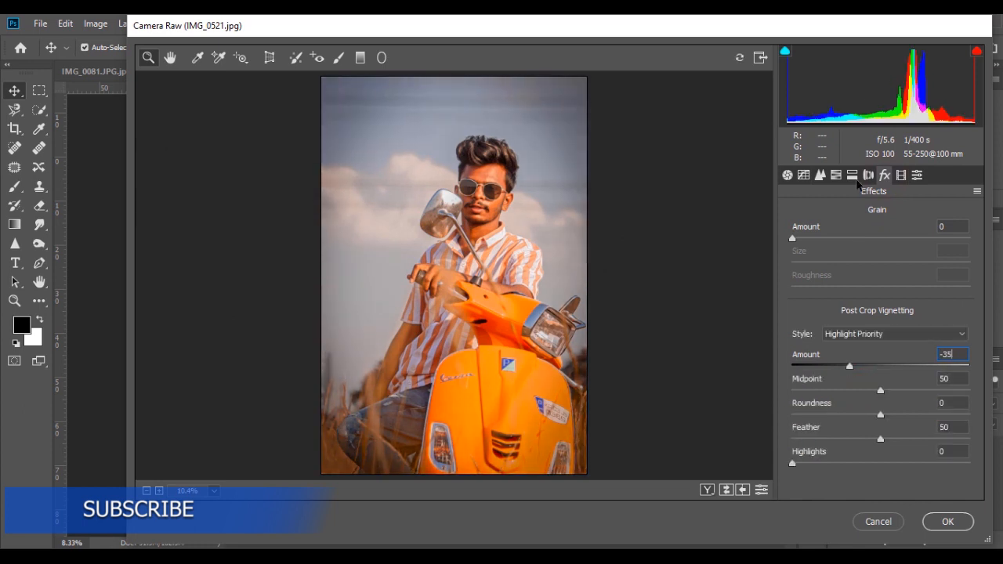
- In Split Toning, set highlights Hue to 186, Saturation to 30 and Balance to -20
{"action": "left_click", "coordinate": [865, 177]}
{"action": "left_click", "coordinate": [866, 257]}
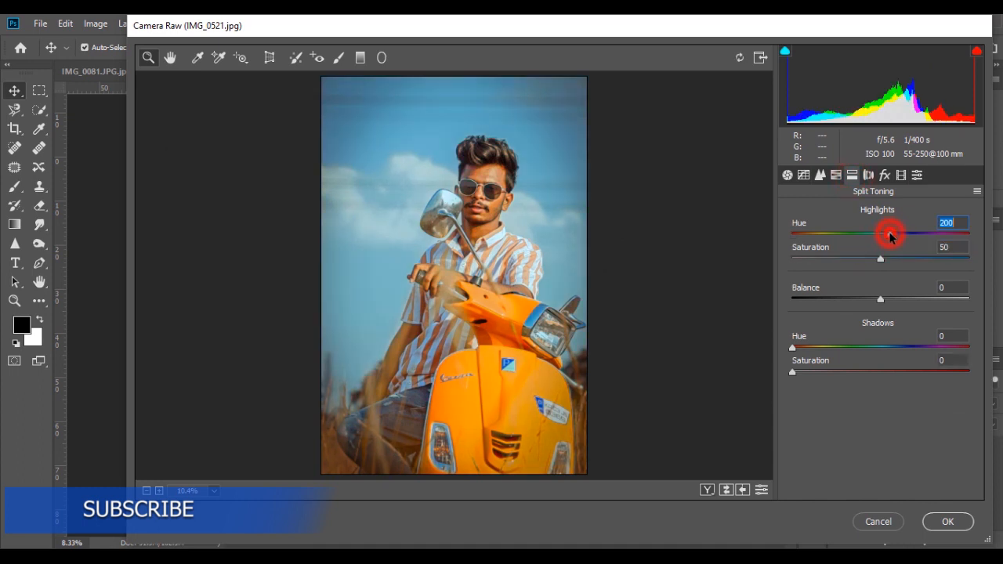
{"action": "left_click_drag", "start_coordinate": [888, 231], "coordinate": [884, 233]}
{"action": "left_click", "coordinate": [879, 259]}
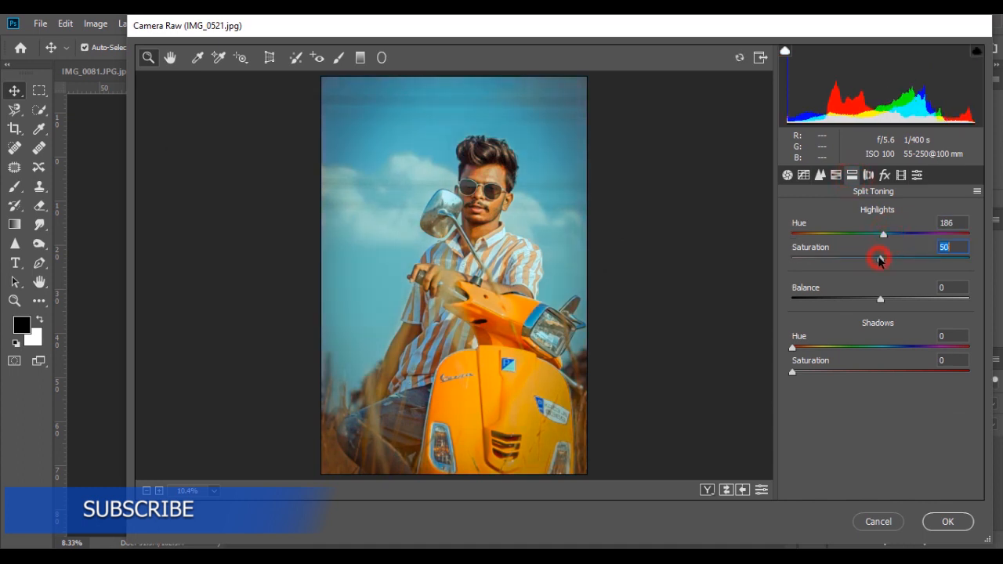
{"action": "left_click_drag", "start_coordinate": [883, 299], "coordinate": [864, 302]}
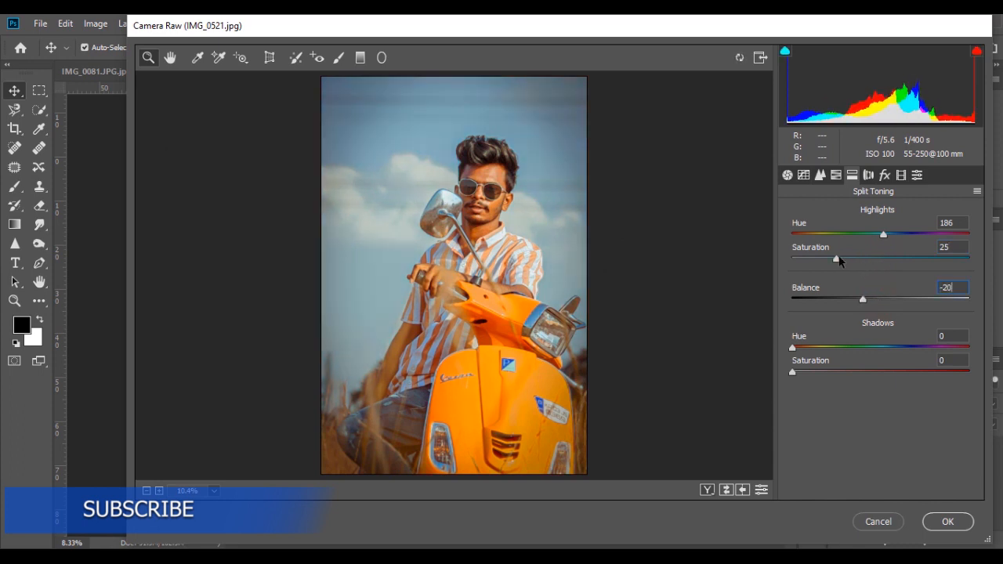
- In HSL Saturation, set Reds to +5
{"action": "left_click", "coordinate": [835, 175]}
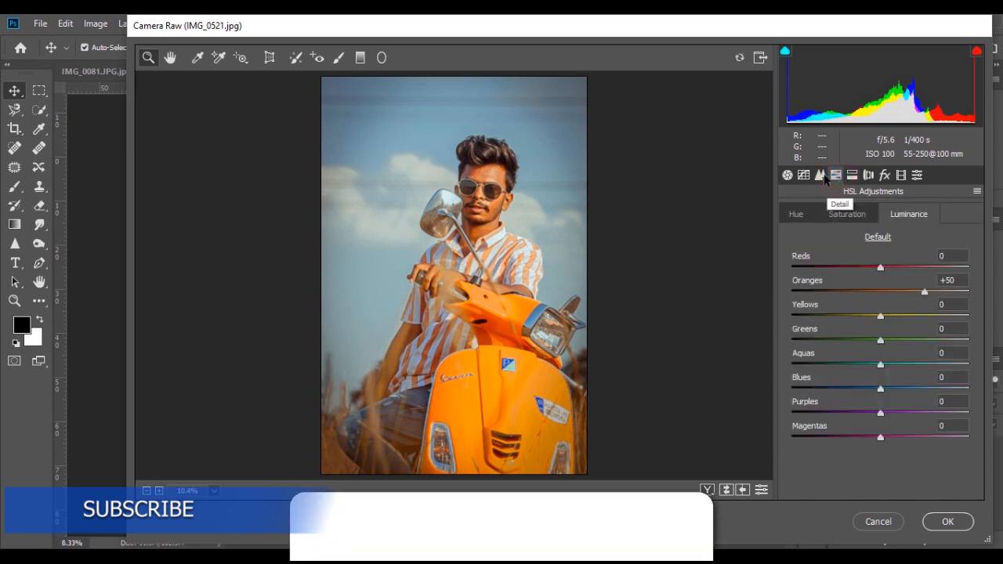
{"action": "left_click", "coordinate": [851, 219]}
{"action": "left_click_drag", "start_coordinate": [880, 267], "coordinate": [885, 269]}
{"action": "type", "text": "5"}
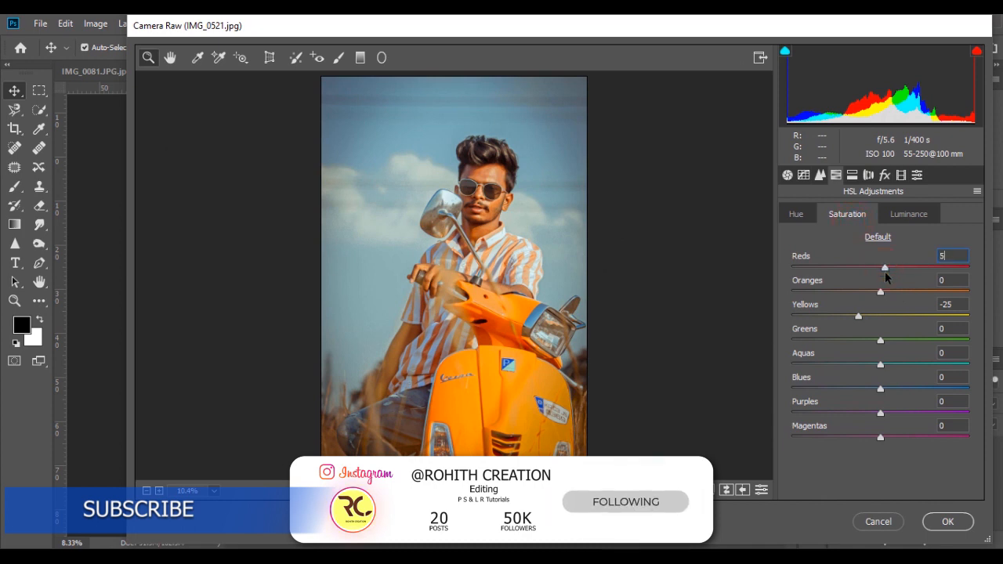
- In the Blue channel point curve, add a shadow point and lift the black point to input 10, output 30
{"action": "left_click", "coordinate": [803, 175]}
{"action": "left_click", "coordinate": [837, 264]}
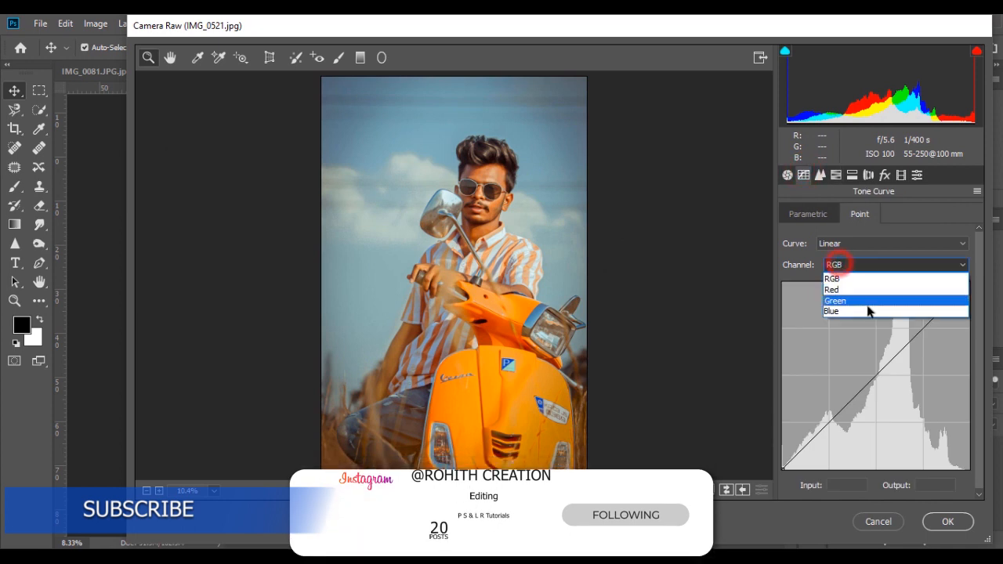
{"action": "left_click", "coordinate": [867, 310]}
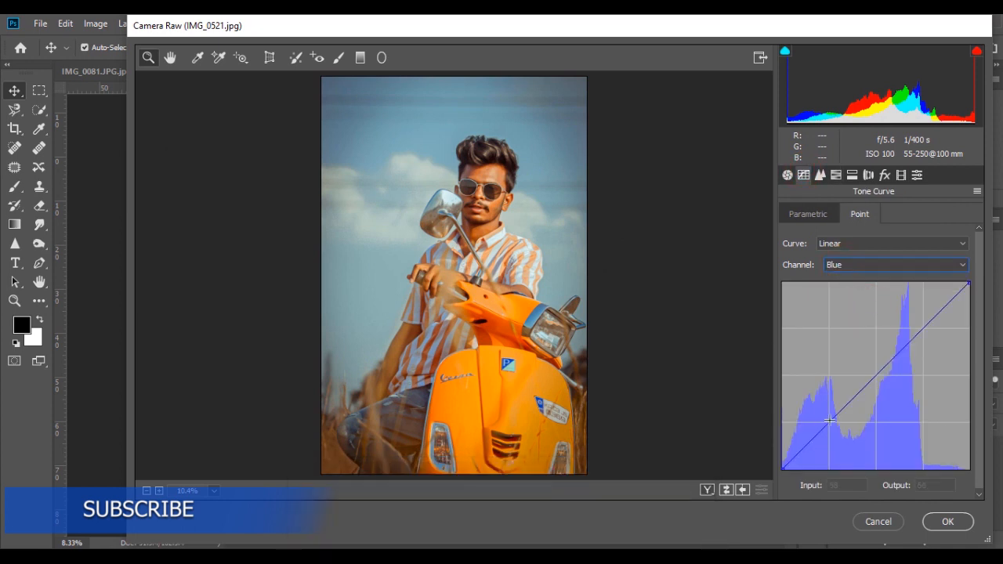
{"action": "left_click", "coordinate": [830, 422]}
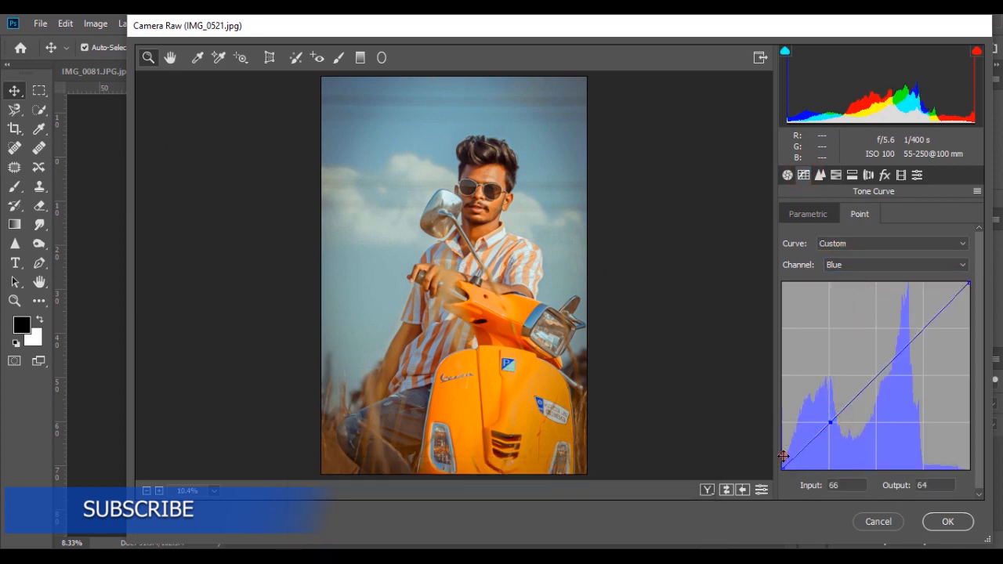
{"action": "left_click_drag", "start_coordinate": [783, 462], "coordinate": [781, 452]}
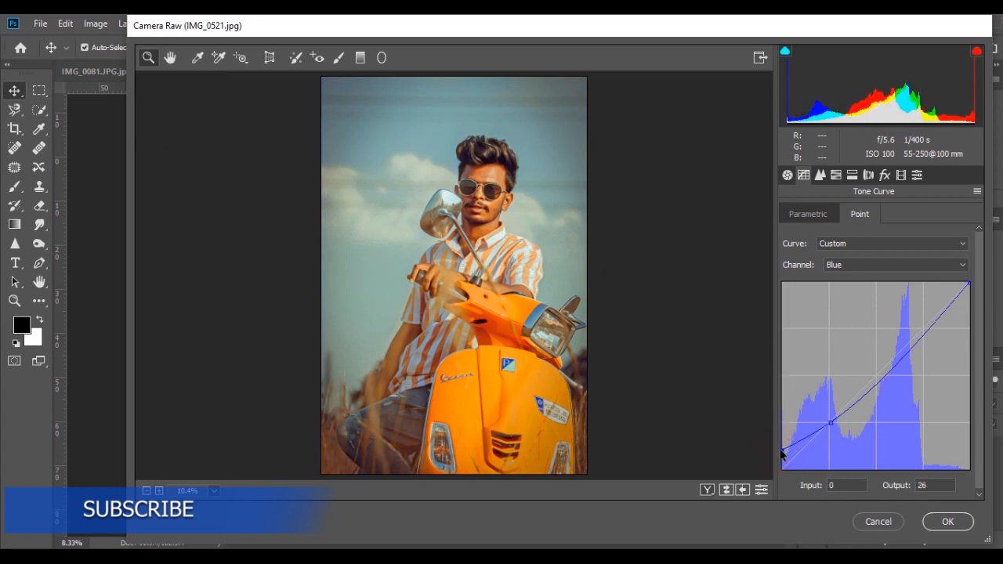
{"action": "type", "text": "3010"}
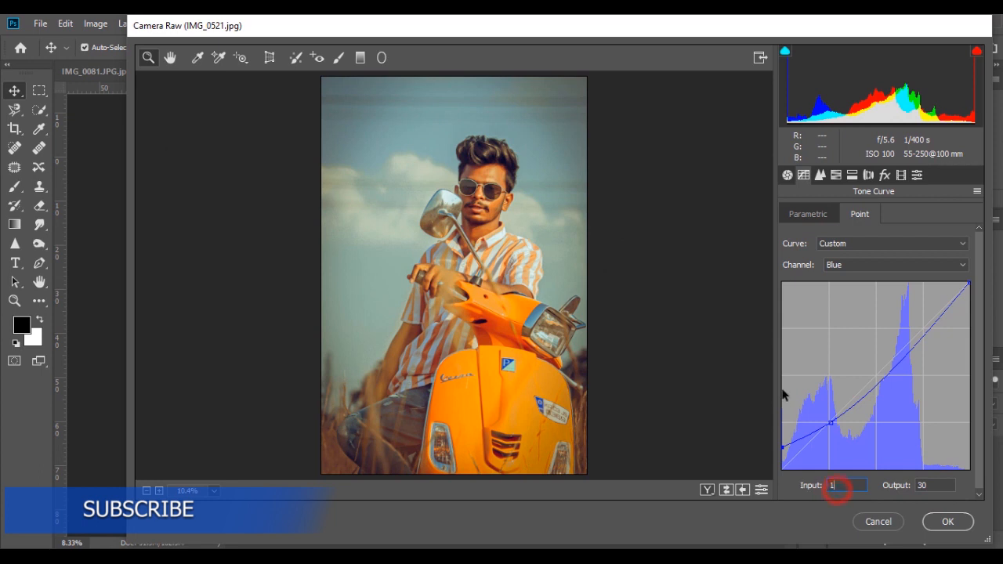
- In the RGB point curve, add points near 64 and 128 and raise the black point output to 25
{"action": "left_click", "coordinate": [835, 266]}
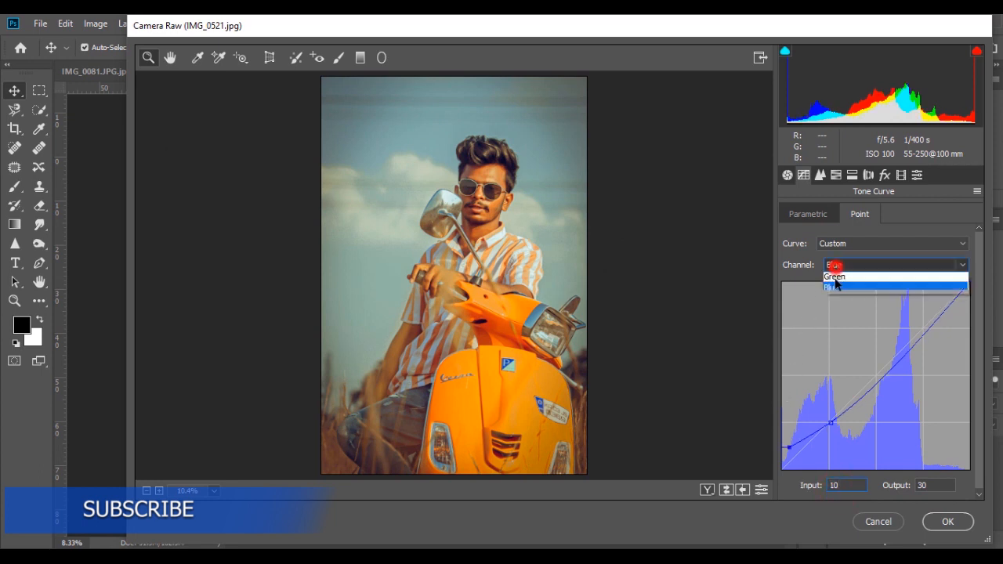
{"action": "left_click", "coordinate": [835, 278]}
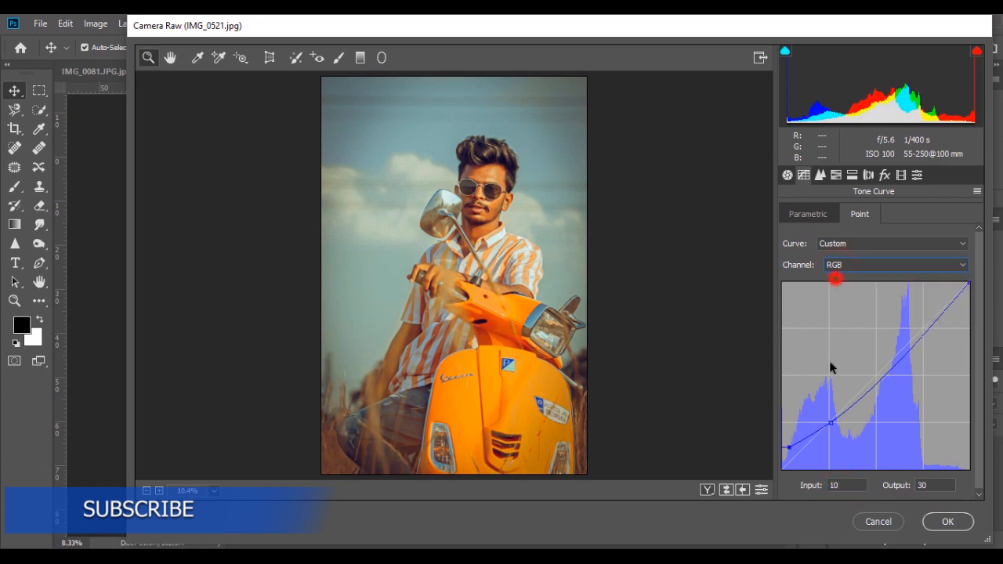
{"action": "left_click", "coordinate": [827, 419]}
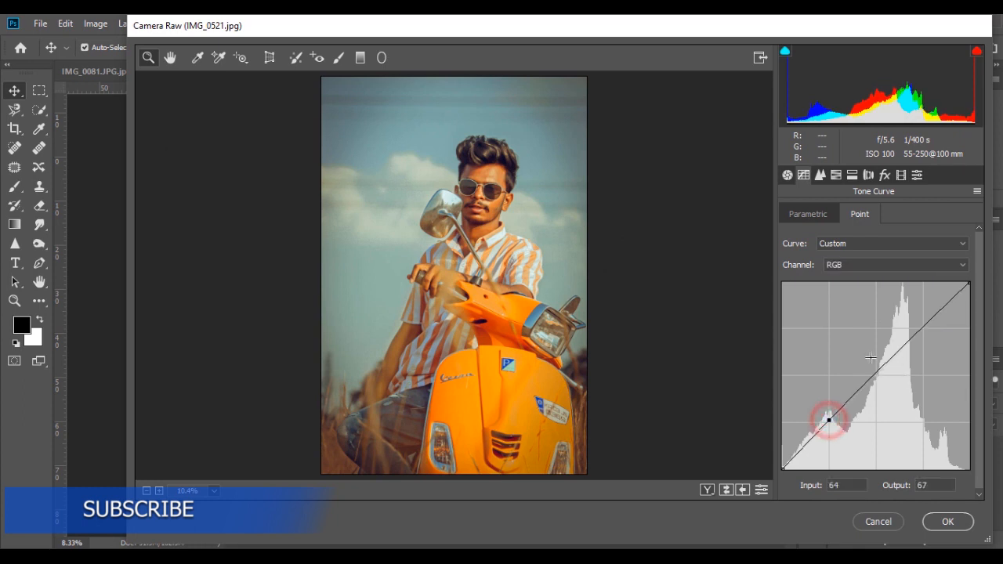
{"action": "left_click", "coordinate": [875, 374]}
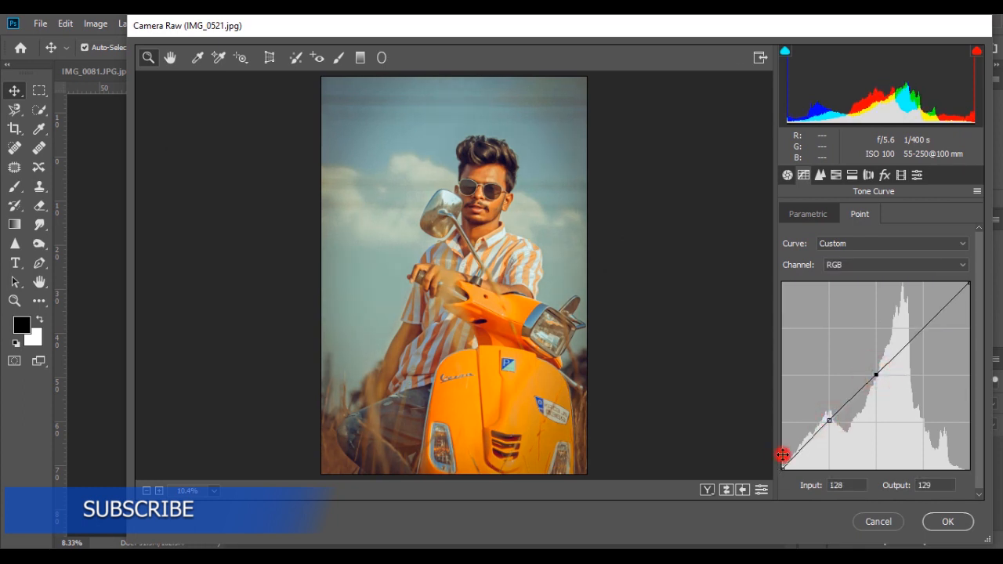
{"action": "left_click_drag", "start_coordinate": [782, 454], "coordinate": [781, 450]}
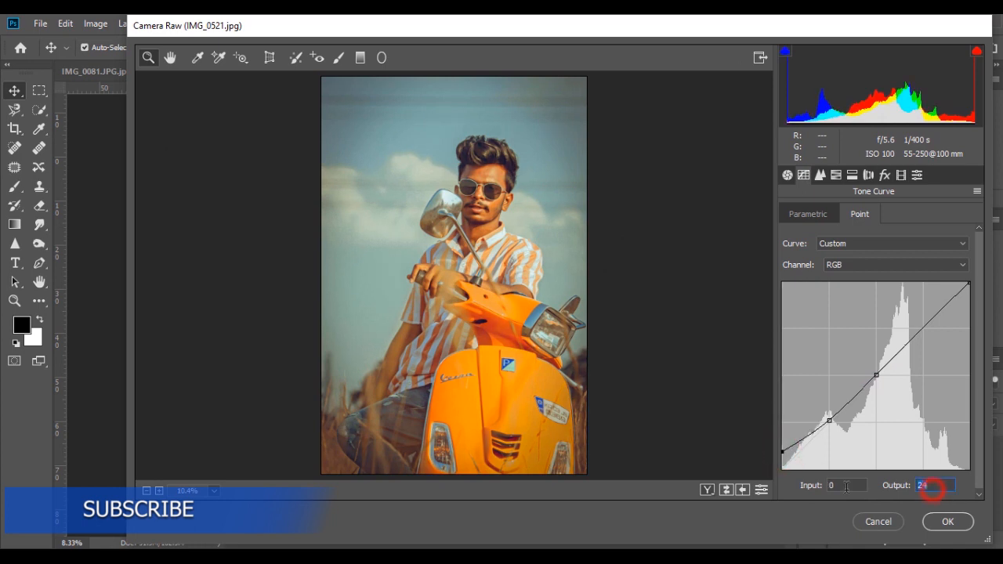
{"action": "type", "text": "25"}
- Compare the before and after views and apply the Camera Raw adjustments
{"action": "left_click", "coordinate": [704, 491]}
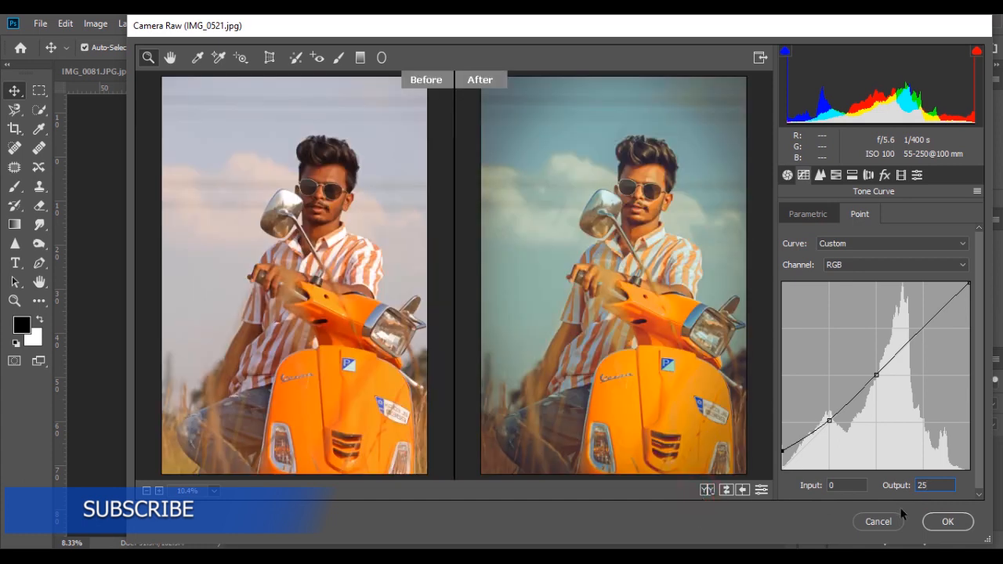
{"action": "left_click", "coordinate": [945, 523]}
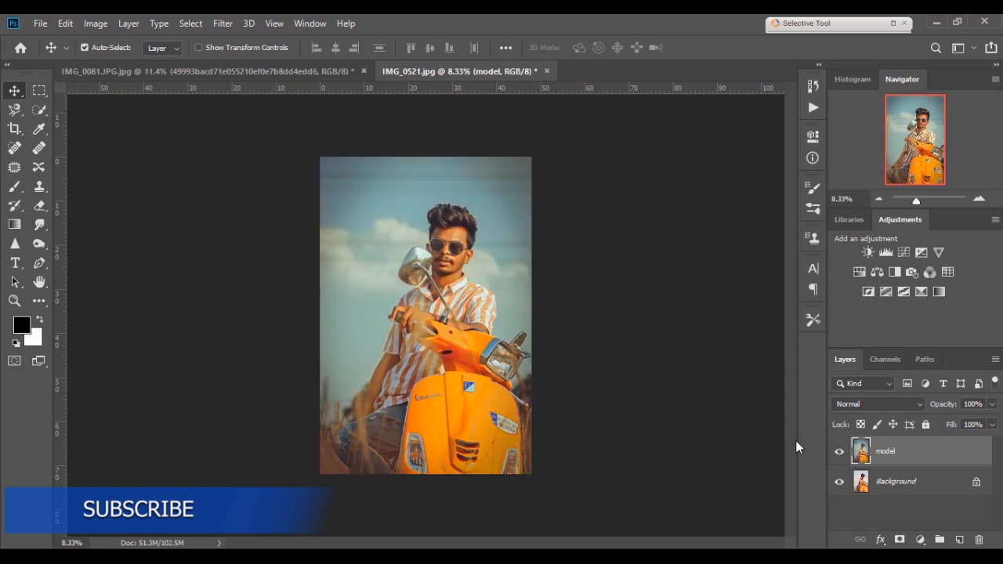
- Duplicate the model layer and open the SkinFiner filter from the Photo-Toolbox filters
{"action": "left_click_drag", "start_coordinate": [960, 468], "coordinate": [958, 539]}
{"action": "left_click", "coordinate": [236, 25]}
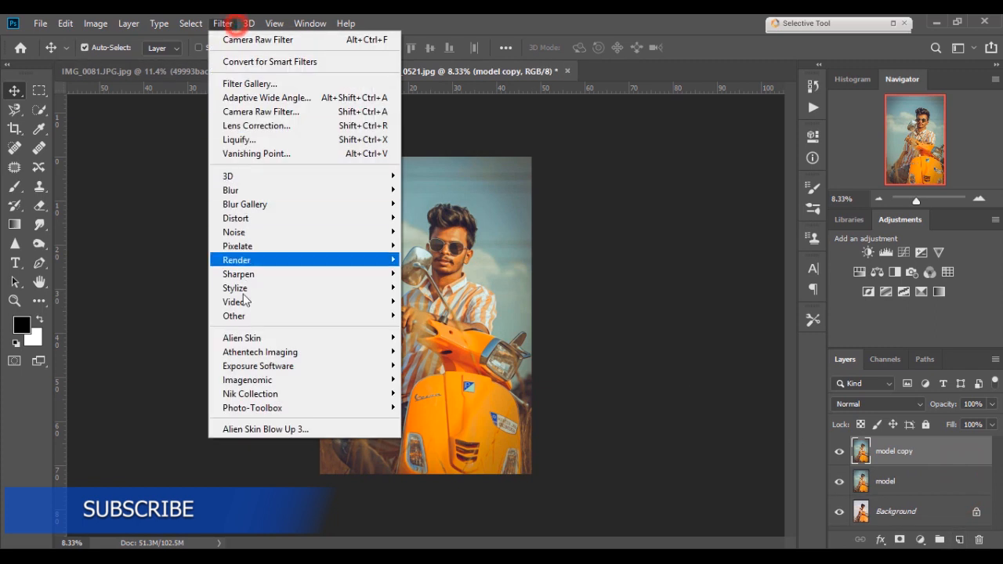
{"action": "left_click", "coordinate": [252, 408]}
{"action": "left_click", "coordinate": [453, 408]}
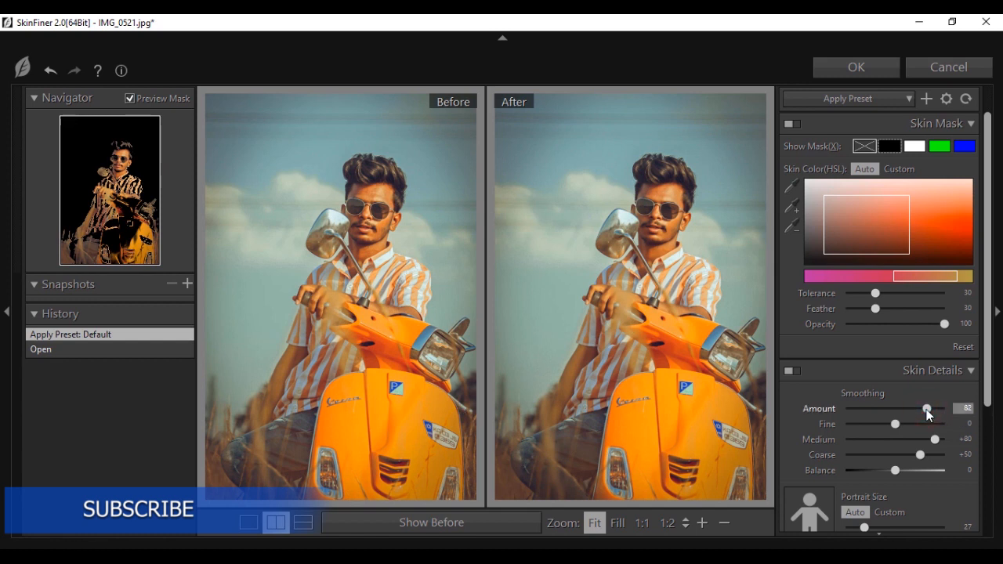
- In SkinFiner, set Smoothing Amount to 85 and the custom Portrait Size to about 85, then apply the filter
{"action": "left_click", "coordinate": [929, 409]}
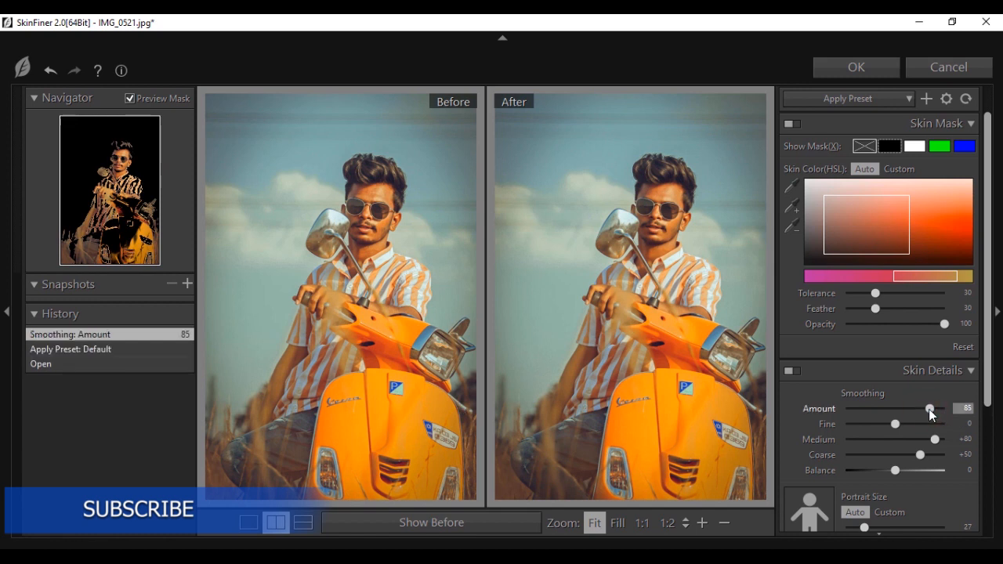
{"action": "scroll", "coordinate": [924, 376], "scroll_direction": "down", "scroll_amount": 3}
{"action": "left_click", "coordinate": [928, 342]}
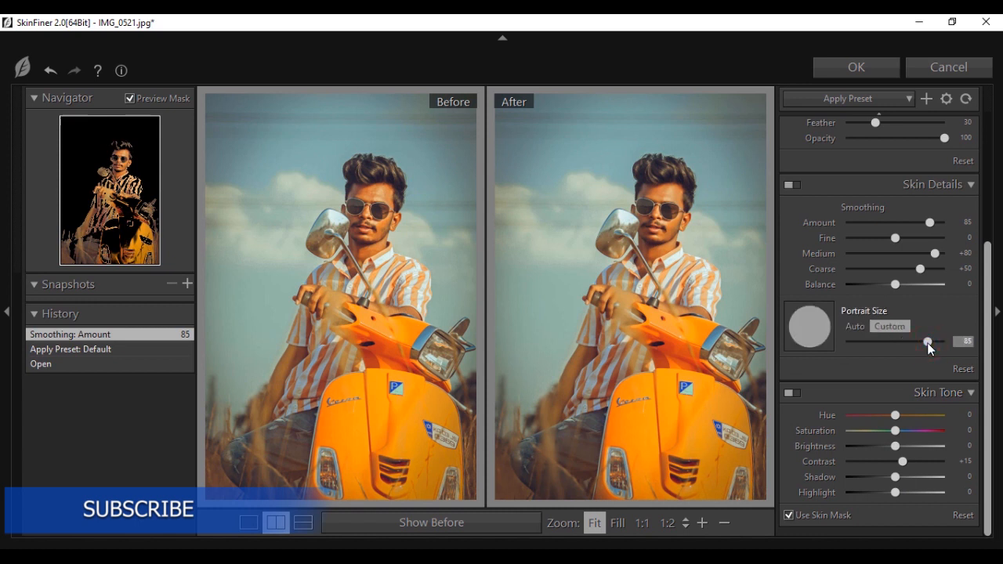
{"action": "left_click_drag", "start_coordinate": [926, 342], "coordinate": [932, 342]}
{"action": "left_click", "coordinate": [832, 74]}
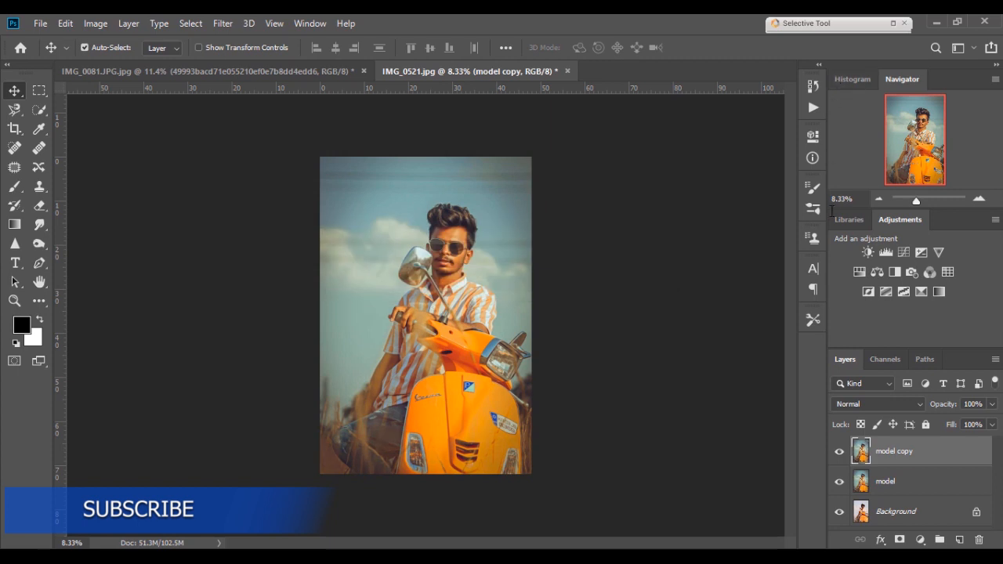
- Merge all visible layers into one and duplicate the merged layer
{"action": "left_click", "coordinate": [835, 452]}
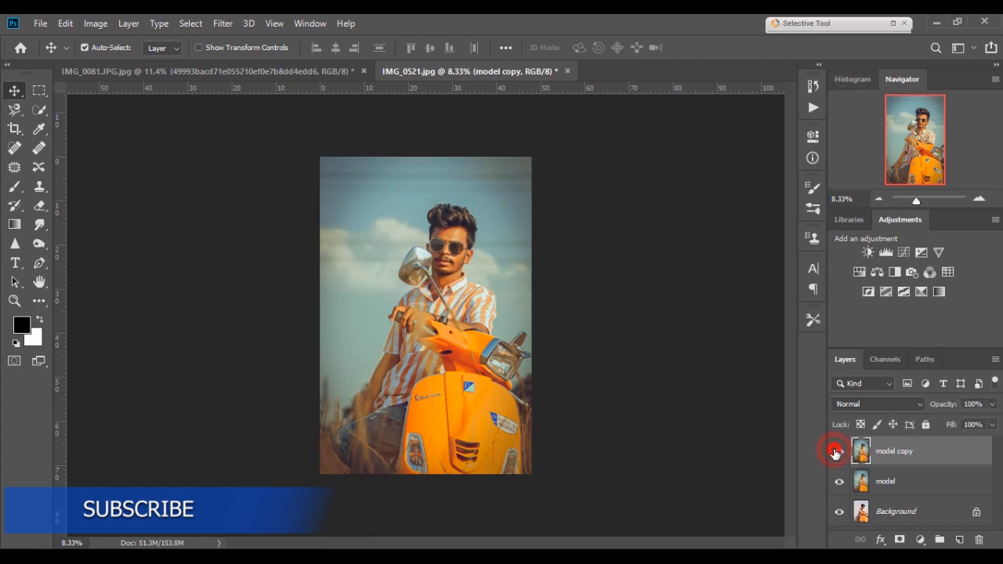
{"action": "right_click", "coordinate": [924, 462]}
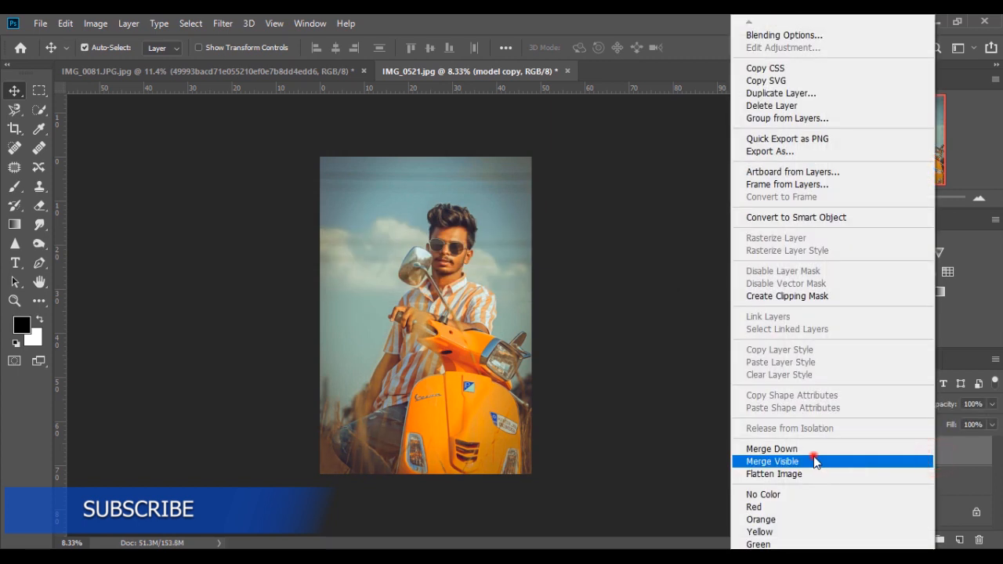
{"action": "left_click", "coordinate": [813, 461]}
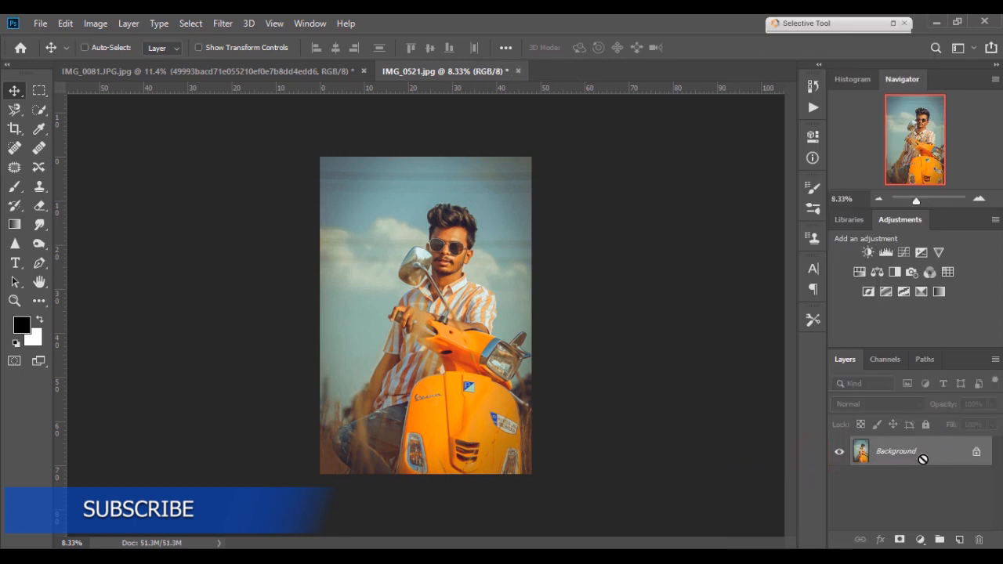
{"action": "key", "text": "ctrl+j"}
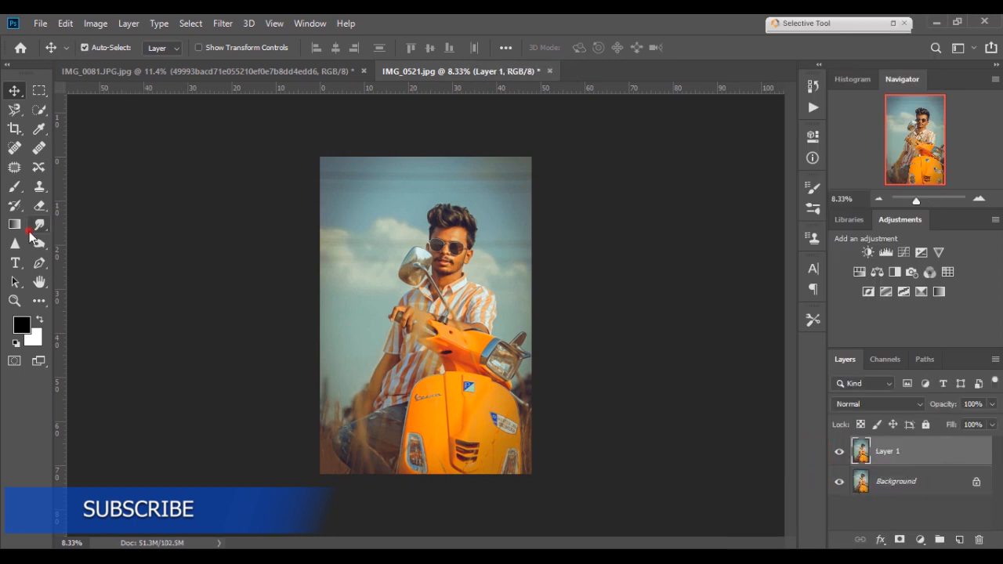
- With the Smudge tool at 20% strength and an enlarged brush, smooth the skin on the man's forehead, cheeks and face
{"action": "left_click", "coordinate": [30, 227]}
{"action": "scroll", "coordinate": [434, 313], "scroll_direction": "up", "scroll_amount": 4}
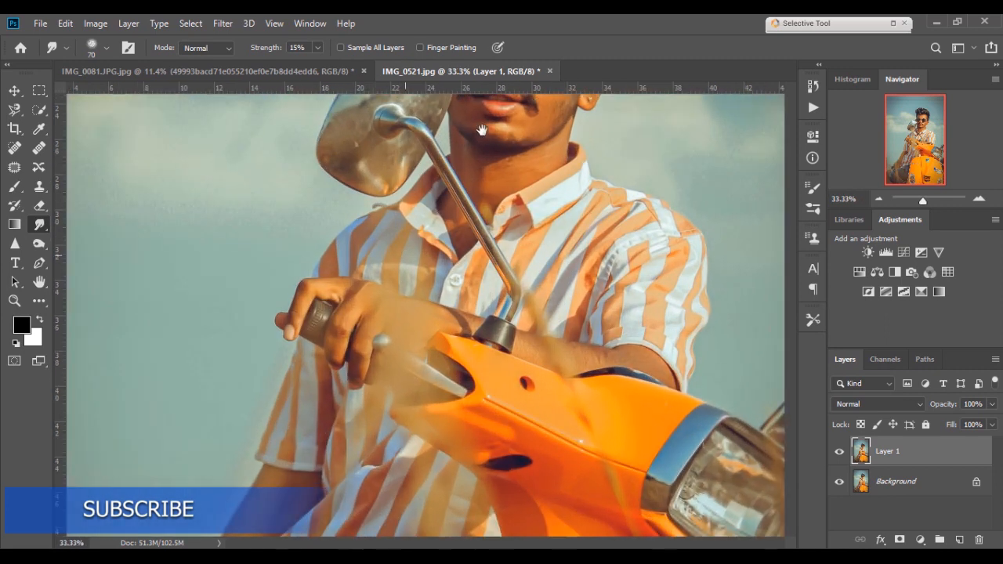
{"action": "left_click_drag", "start_coordinate": [481, 130], "coordinate": [393, 392]}
{"action": "scroll", "coordinate": [393, 392], "scroll_direction": "up", "scroll_amount": 2}
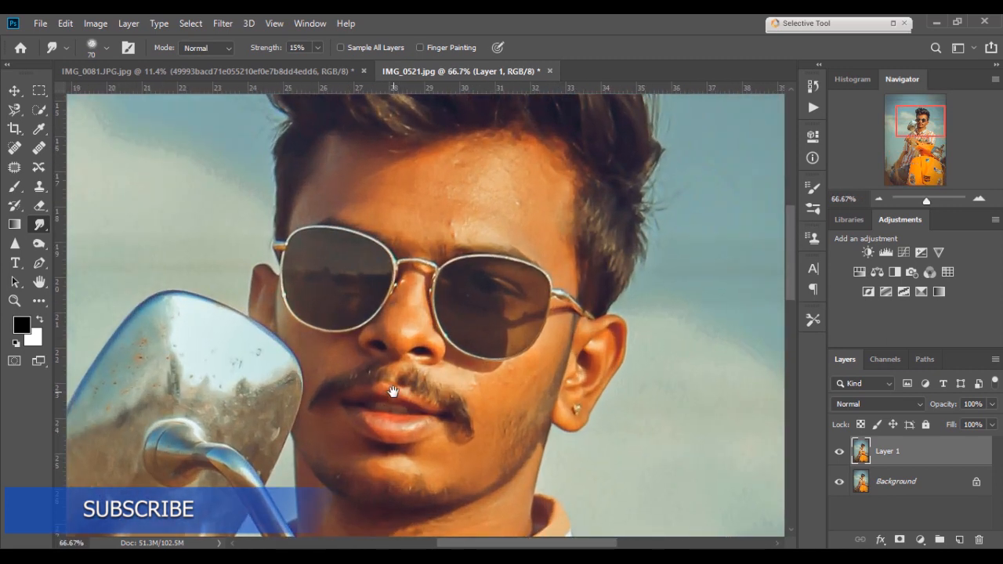
{"action": "left_click_drag", "start_coordinate": [393, 301], "coordinate": [379, 379]}
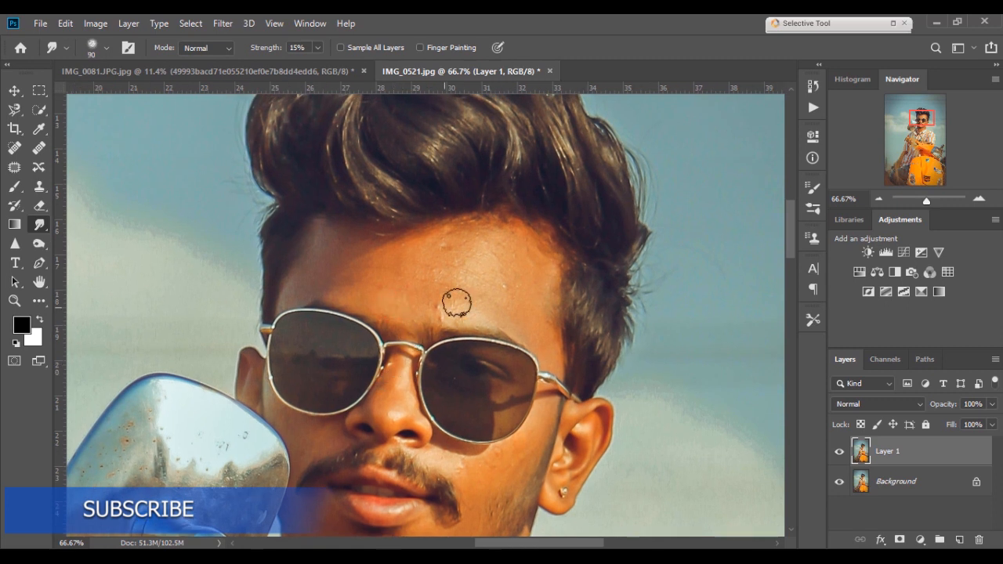
{"action": "key", "text": "bracketright"}
{"action": "key", "text": "bracketright"}
{"action": "key", "text": "bracketright"}
{"action": "key", "text": "bracketright"}
{"action": "key", "text": "2"}
{"action": "left_click_drag", "start_coordinate": [462, 237], "coordinate": [352, 260]}
{"action": "mouse_move", "coordinate": [296, 296]}
{"action": "left_mouse_down"}
{"action": "mouse_move", "coordinate": [389, 295]}
{"action": "mouse_move", "coordinate": [444, 254]}
{"action": "mouse_move", "coordinate": [419, 299]}
{"action": "mouse_move", "coordinate": [478, 295]}
{"action": "left_mouse_up"}
{"action": "left_click_drag", "start_coordinate": [527, 319], "coordinate": [448, 262]}
{"action": "key", "text": "bracketleft"}
{"action": "key", "text": "bracketleft"}
{"action": "left_click_drag", "start_coordinate": [496, 456], "coordinate": [456, 310]}
{"action": "left_click_drag", "start_coordinate": [365, 258], "coordinate": [395, 257]}
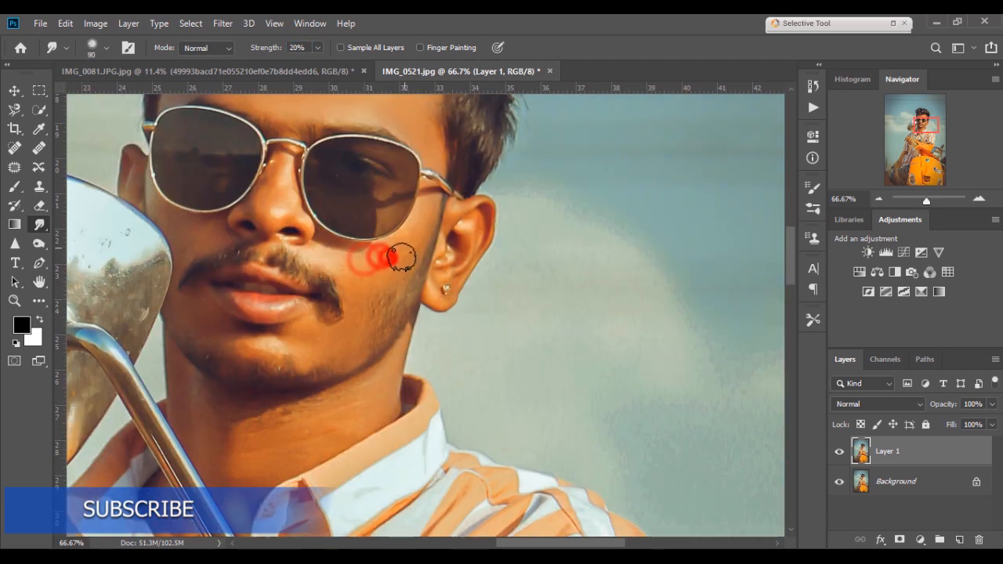
{"action": "left_click_drag", "start_coordinate": [348, 326], "coordinate": [222, 335]}
{"action": "key", "text": "bracketleft"}
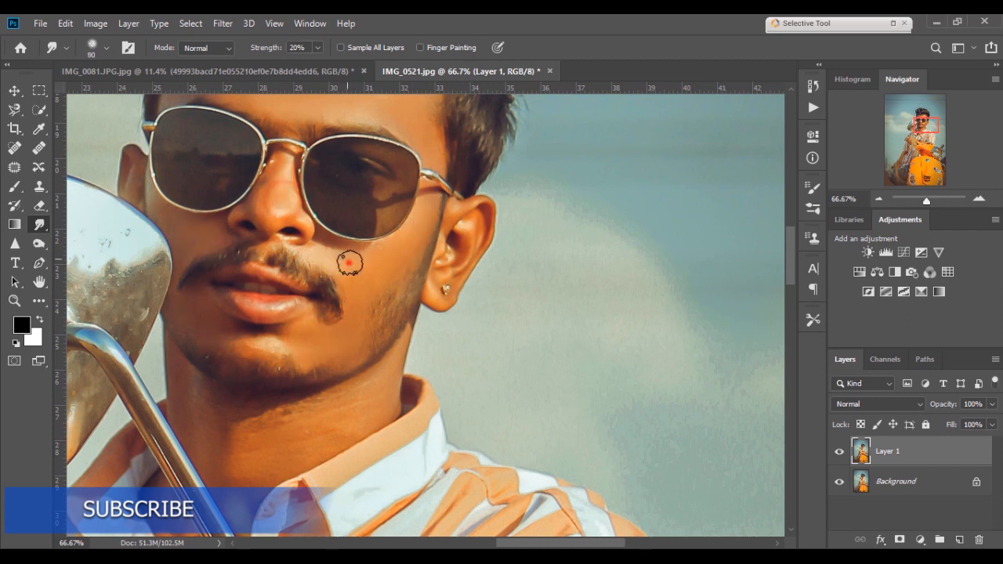
{"action": "left_click_drag", "start_coordinate": [356, 307], "coordinate": [366, 270]}
{"action": "key", "text": "ctrl+0"}
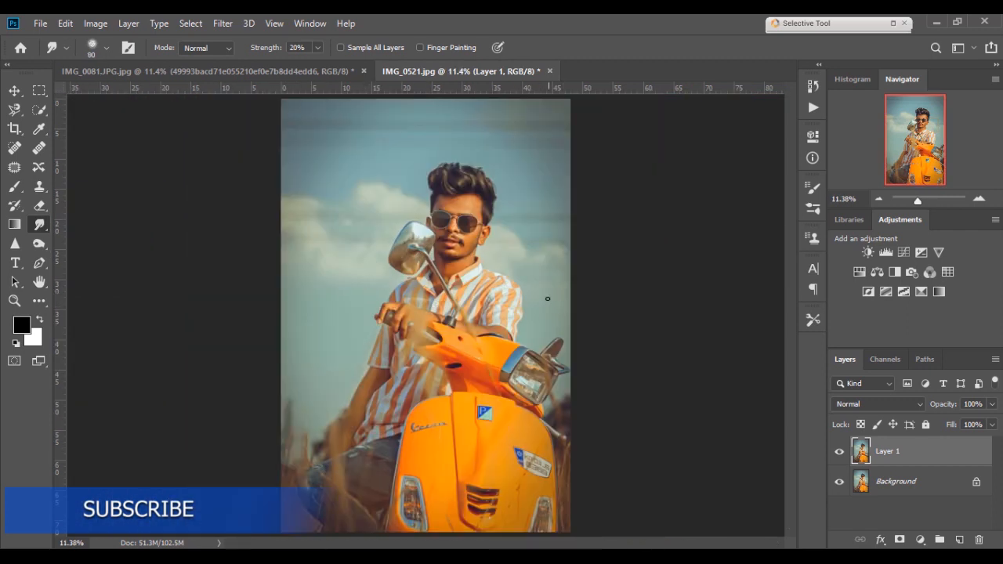
- Duplicate Layer 1 and open the Camera Raw Filter on the copy
{"action": "left_click_drag", "start_coordinate": [951, 468], "coordinate": [958, 539]}
{"action": "left_click", "coordinate": [222, 23]}
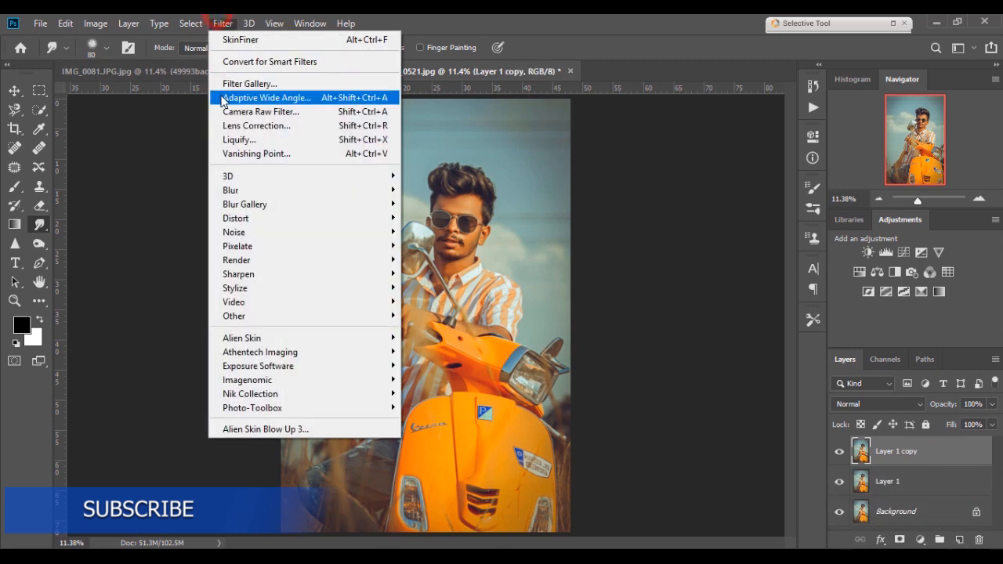
{"action": "left_click", "coordinate": [222, 107]}
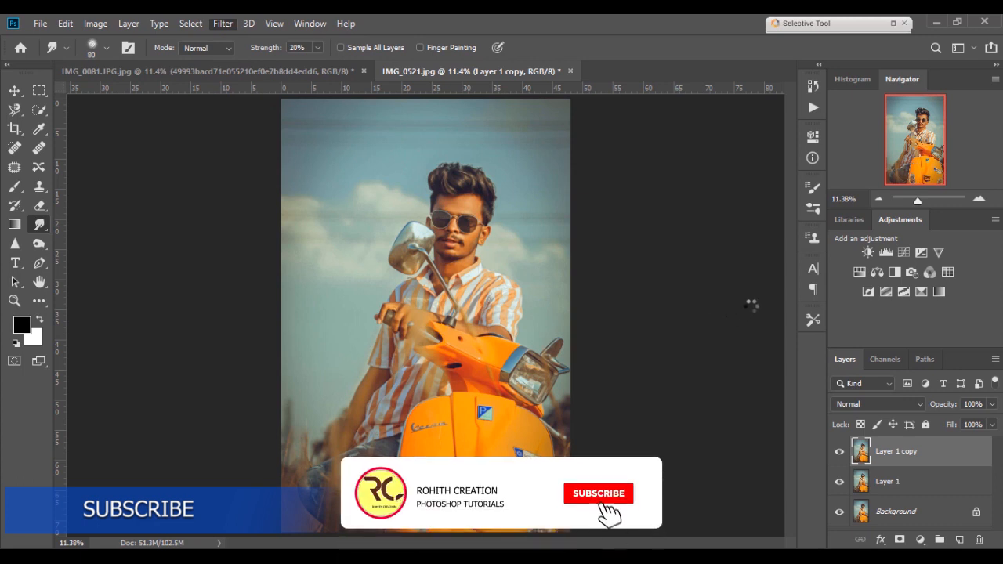
- In HSL Luminance, set Oranges to +40 and apply the Camera Raw adjustment
{"action": "left_click", "coordinate": [836, 175]}
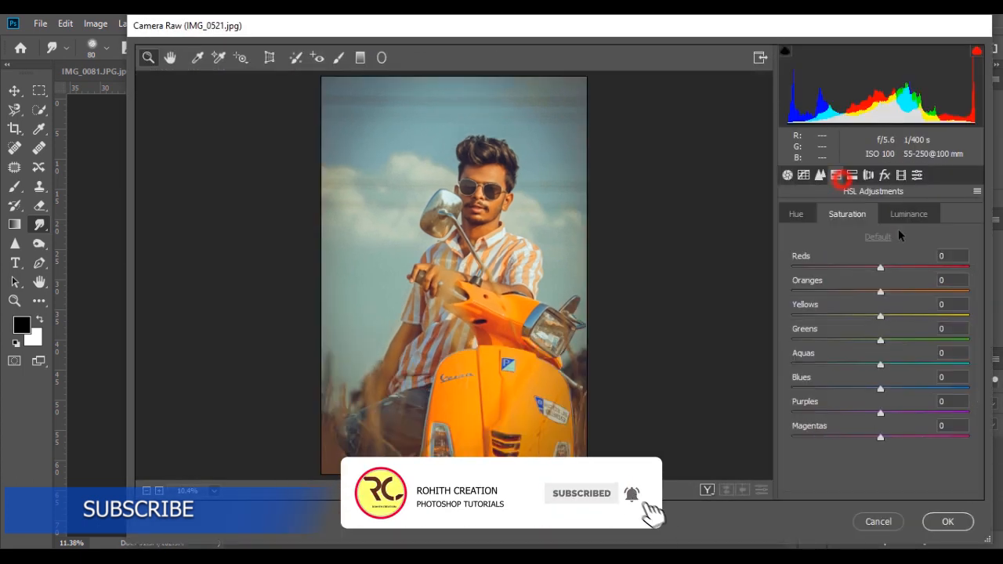
{"action": "left_click", "coordinate": [908, 214]}
{"action": "left_click", "coordinate": [898, 292]}
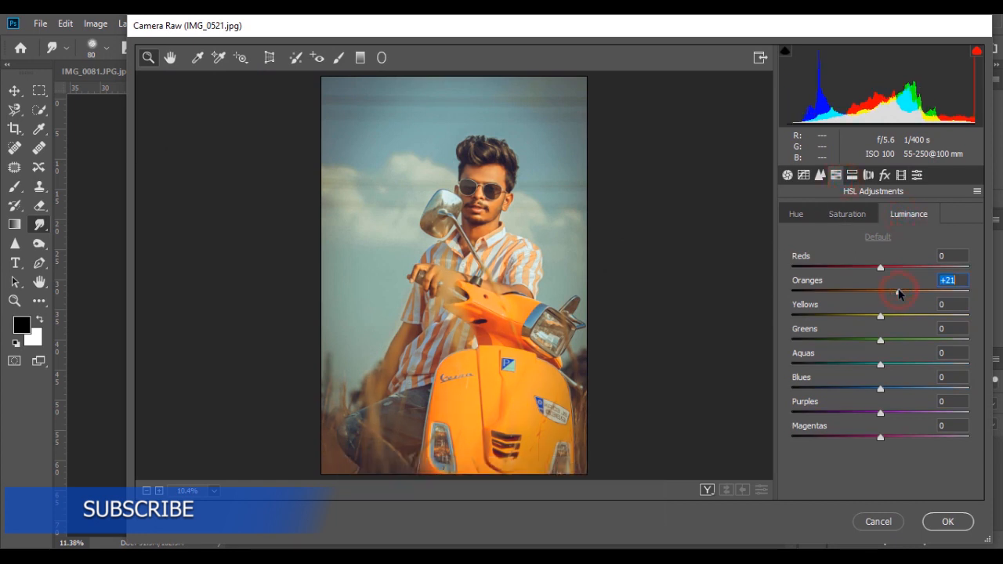
{"action": "left_click_drag", "start_coordinate": [906, 291], "coordinate": [916, 292]}
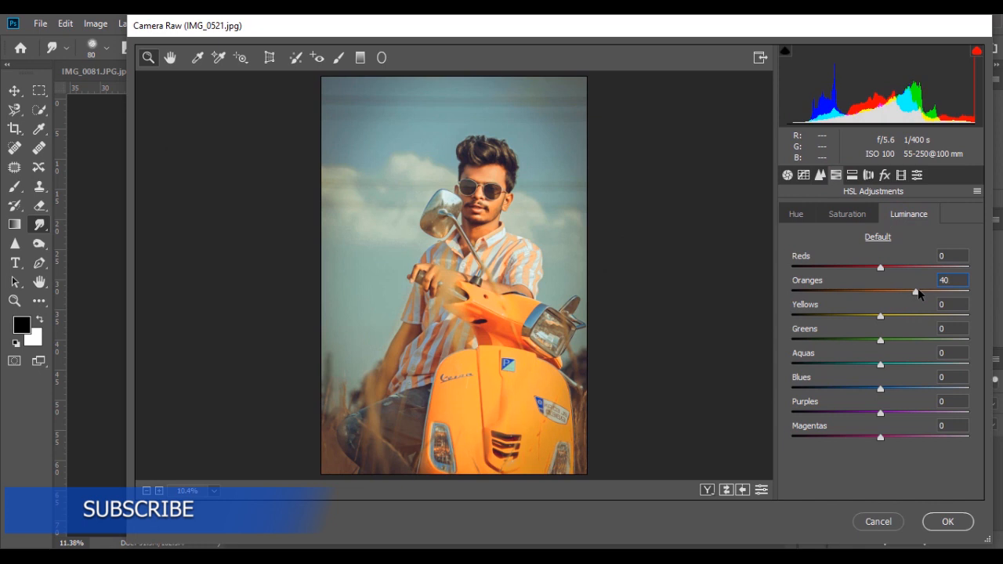
{"action": "left_click", "coordinate": [938, 519]}
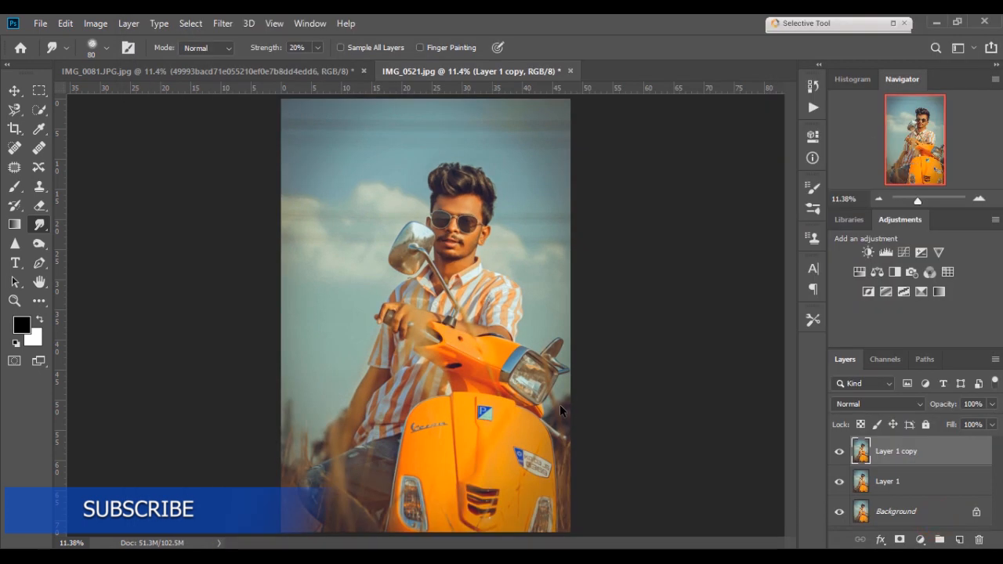
- Compare the image with and without Layer 1 copy visible
{"action": "key", "text": "ctrl+plus"}
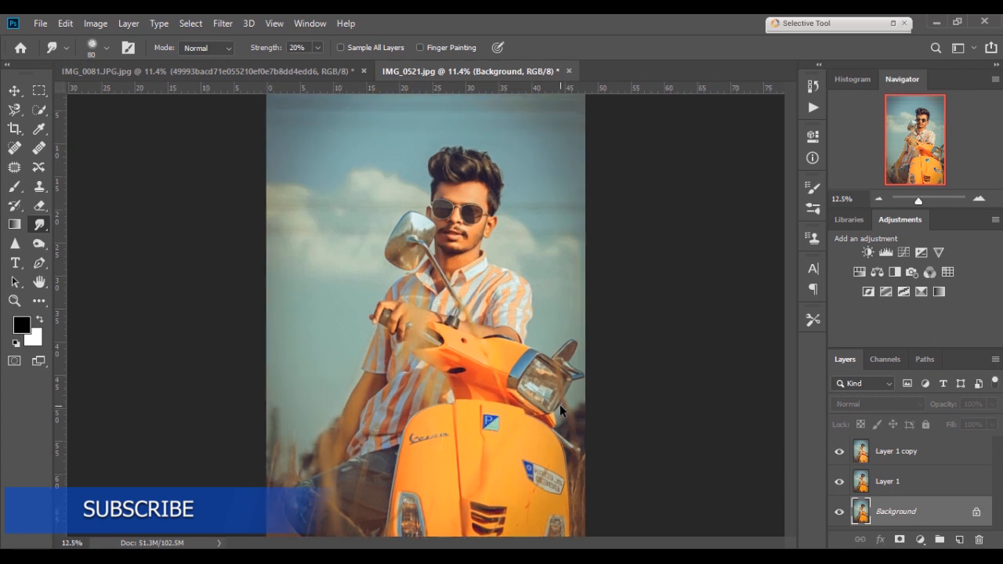
{"action": "key", "text": "ctrl+plus"}
{"action": "key", "text": "ctrl+0"}
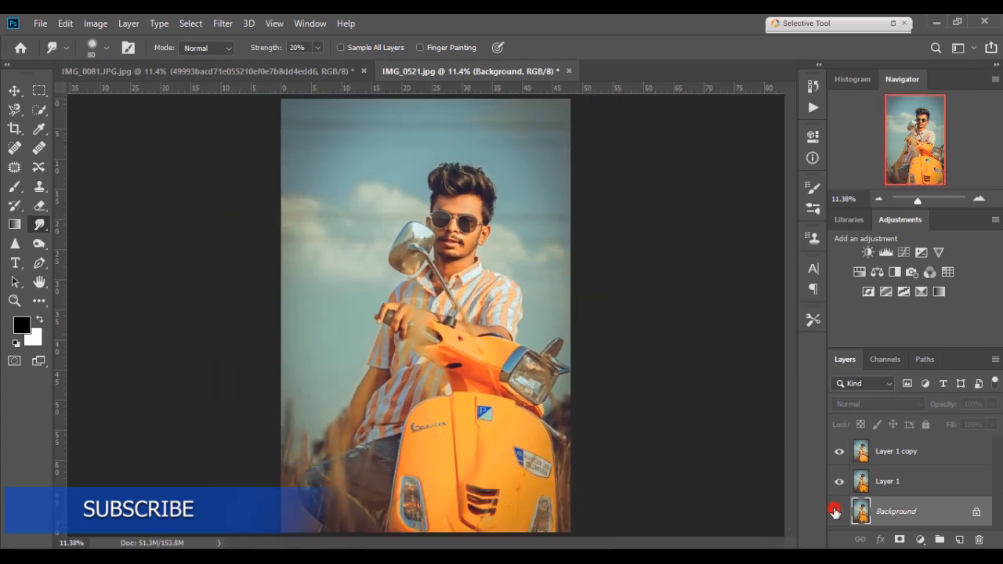
{"action": "left_click", "coordinate": [839, 452]}
{"action": "left_click", "coordinate": [838, 452]}
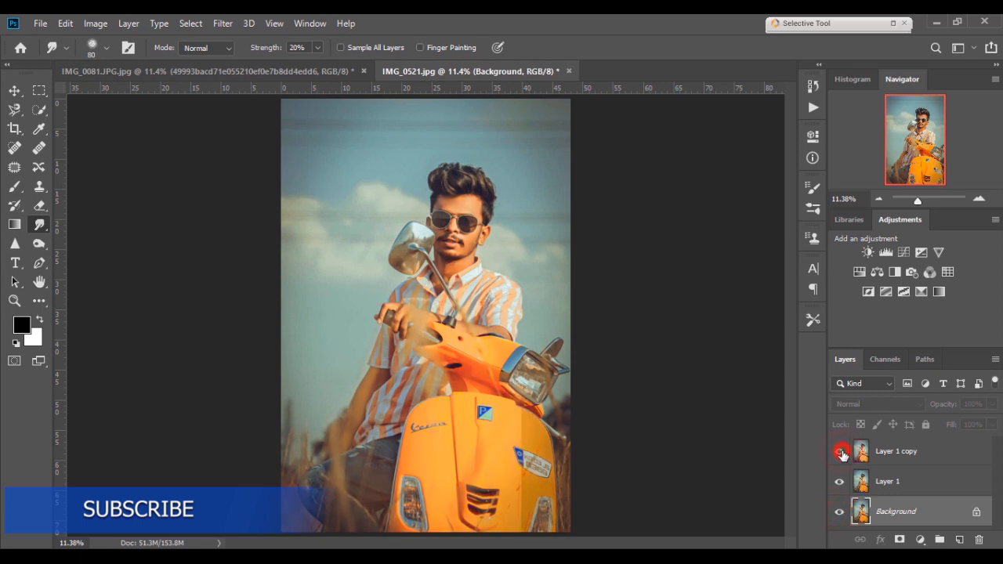
- Add a layer mask to Layer 1 copy and prepare the Eraser to paint black on it
{"action": "left_click", "coordinate": [906, 452]}
{"action": "key", "text": "e"}
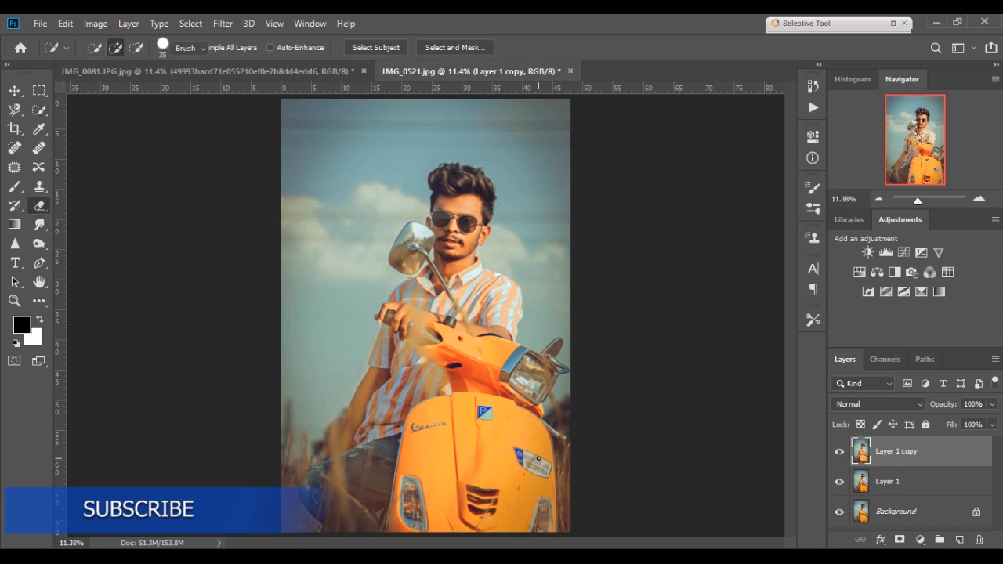
{"action": "left_click", "coordinate": [899, 538]}
{"action": "left_click", "coordinate": [433, 448]}
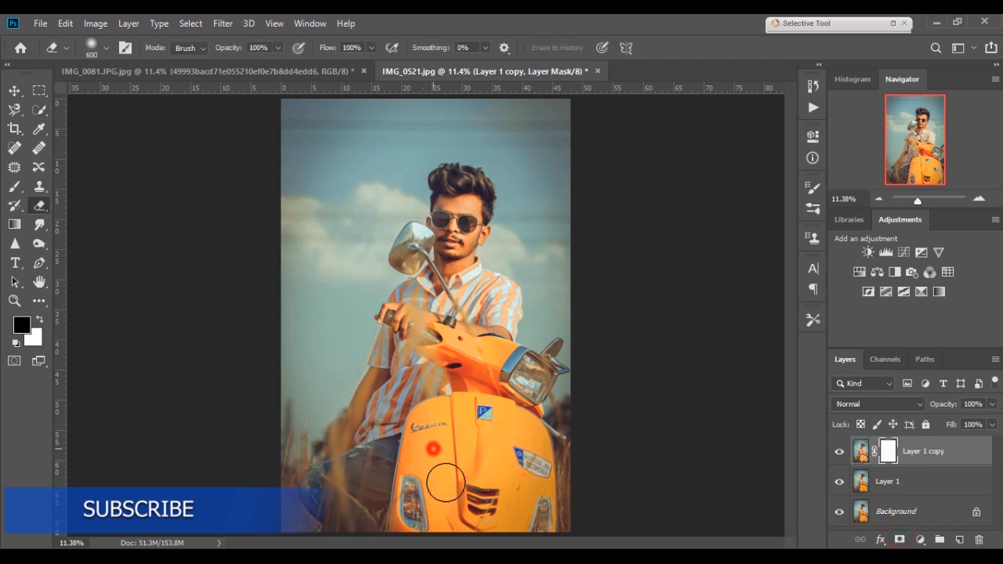
{"action": "key", "text": "x"}
{"action": "left_click", "coordinate": [456, 460]}
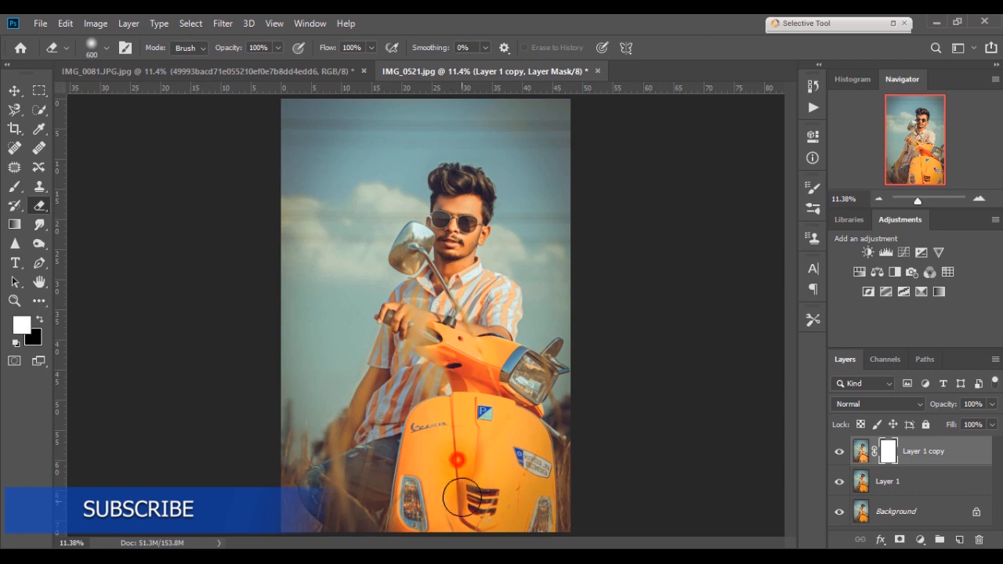
- Erase the mask over the scooter body, front and headlamp to hide the brightened layer there
{"action": "mouse_move", "coordinate": [461, 497]}
{"action": "left_mouse_down"}
{"action": "mouse_move", "coordinate": [459, 441]}
{"action": "mouse_move", "coordinate": [473, 435]}
{"action": "left_mouse_up"}
{"action": "left_click_drag", "start_coordinate": [454, 422], "coordinate": [415, 512]}
{"action": "left_click_drag", "start_coordinate": [432, 453], "coordinate": [419, 486]}
{"action": "left_click_drag", "start_coordinate": [421, 492], "coordinate": [410, 532]}
{"action": "left_click_drag", "start_coordinate": [516, 521], "coordinate": [504, 498]}
{"action": "key", "text": "bracketleft"}
{"action": "key", "text": "bracketleft"}
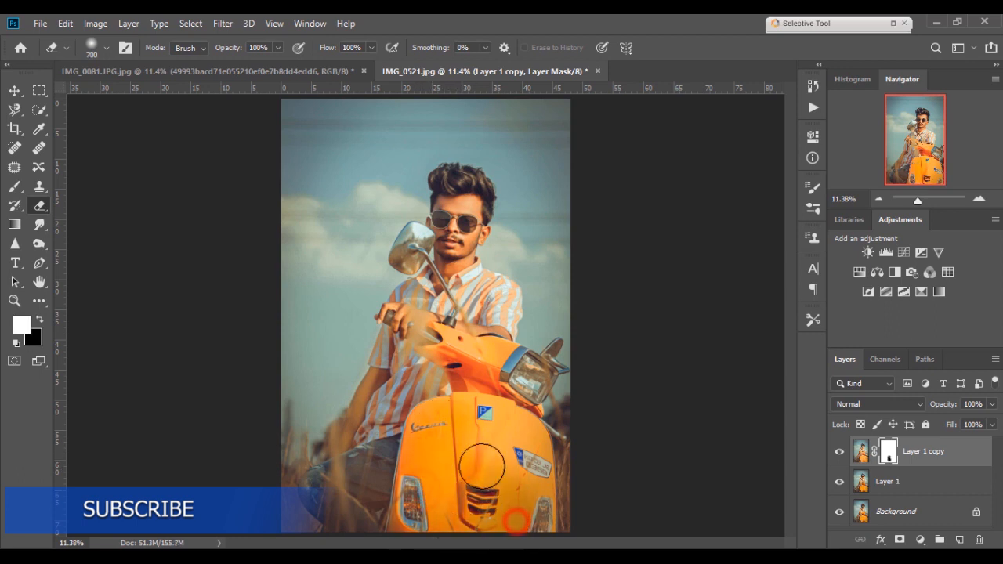
{"action": "left_click", "coordinate": [479, 395]}
{"action": "mouse_move", "coordinate": [479, 395]}
{"action": "left_mouse_down"}
{"action": "mouse_move", "coordinate": [450, 343]}
{"action": "mouse_move", "coordinate": [509, 362]}
{"action": "mouse_move", "coordinate": [524, 387]}
{"action": "left_mouse_up"}
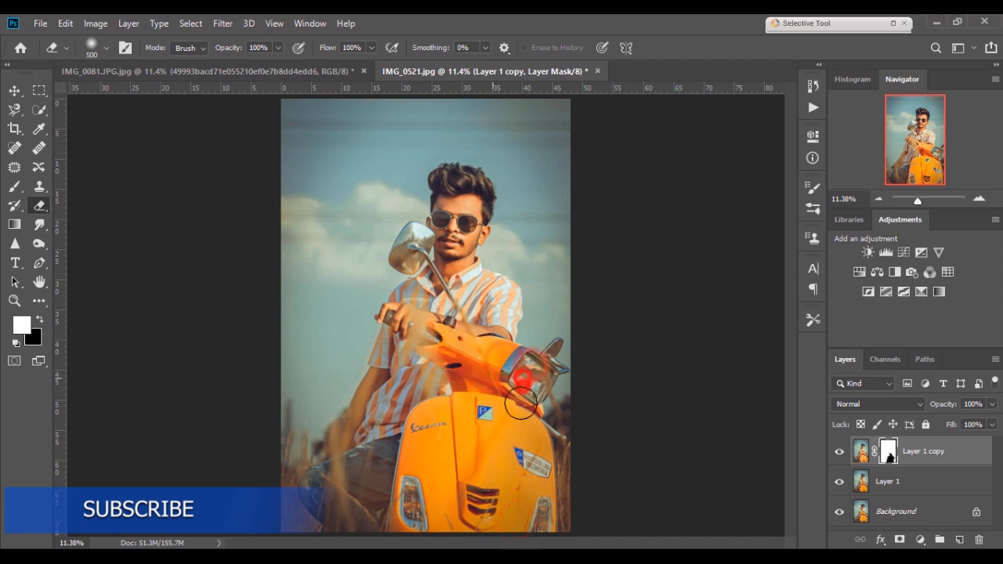
{"action": "key", "text": "bracketleft"}
{"action": "key", "text": "bracketleft"}
{"action": "mouse_move", "coordinate": [446, 358]}
{"action": "left_mouse_down"}
{"action": "mouse_move", "coordinate": [440, 330]}
{"action": "mouse_move", "coordinate": [515, 355]}
{"action": "mouse_move", "coordinate": [495, 364]}
{"action": "mouse_move", "coordinate": [488, 414]}
{"action": "mouse_move", "coordinate": [465, 456]}
{"action": "mouse_move", "coordinate": [513, 447]}
{"action": "left_mouse_up"}
{"action": "key", "text": "bracketright"}
{"action": "mouse_move", "coordinate": [510, 436]}
{"action": "left_mouse_down"}
{"action": "mouse_move", "coordinate": [513, 539]}
{"action": "mouse_move", "coordinate": [485, 539]}
{"action": "mouse_move", "coordinate": [546, 526]}
{"action": "left_mouse_up"}
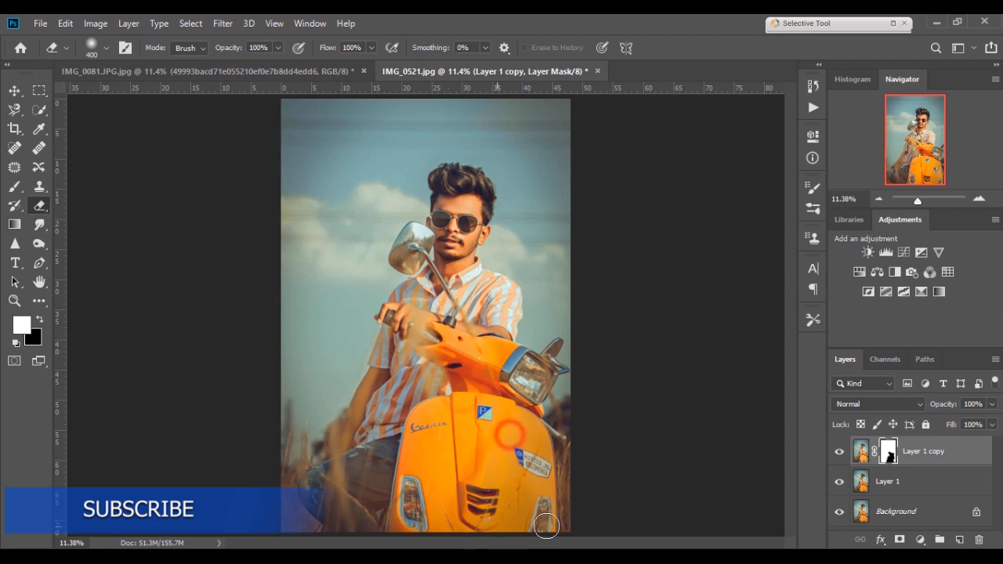
- Inspect the mask's selection and toggle Layer 1 copy's visibility to check the masked result
{"action": "left_click", "coordinate": [890, 458], "text": "ctrl"}
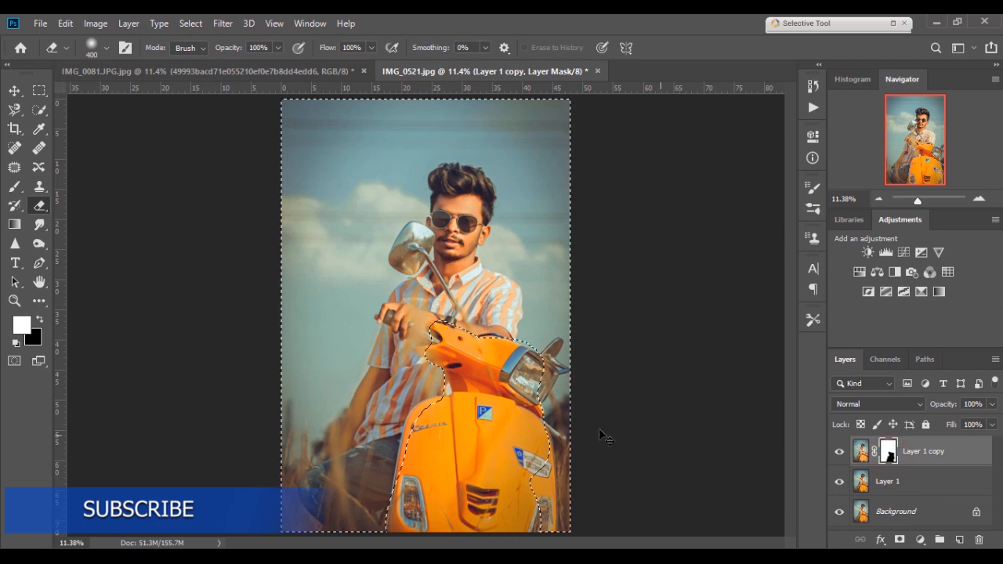
{"action": "left_click_drag", "start_coordinate": [459, 398], "coordinate": [409, 447]}
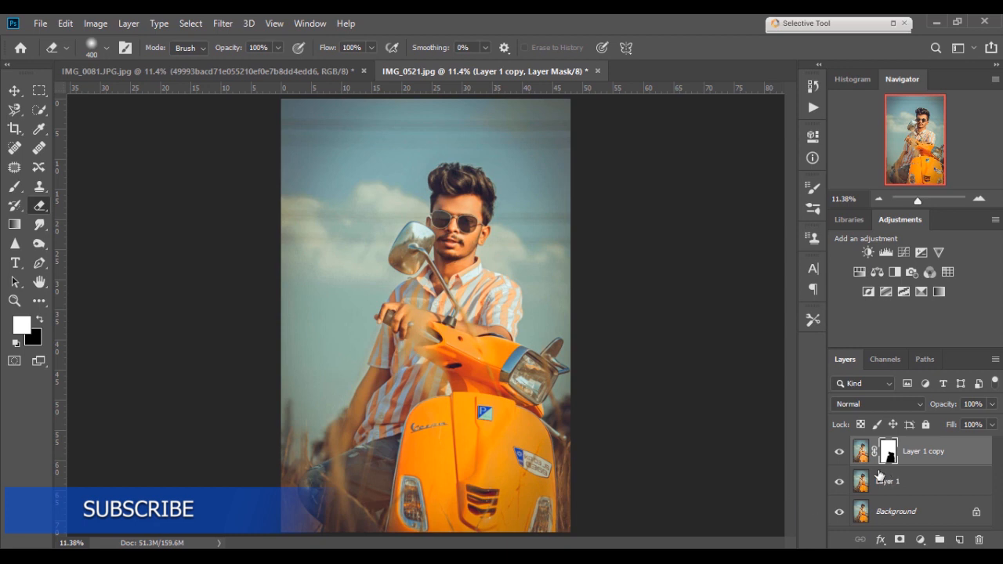
{"action": "left_click", "coordinate": [839, 453]}
{"action": "left_click", "coordinate": [839, 452]}
{"action": "left_click", "coordinate": [839, 453]}
{"action": "left_click", "coordinate": [839, 453]}
- Add a Color Lookup adjustment layer and load the 3D LUT file Moody 16.cube
{"action": "left_click", "coordinate": [921, 541]}
{"action": "left_click", "coordinate": [920, 454]}
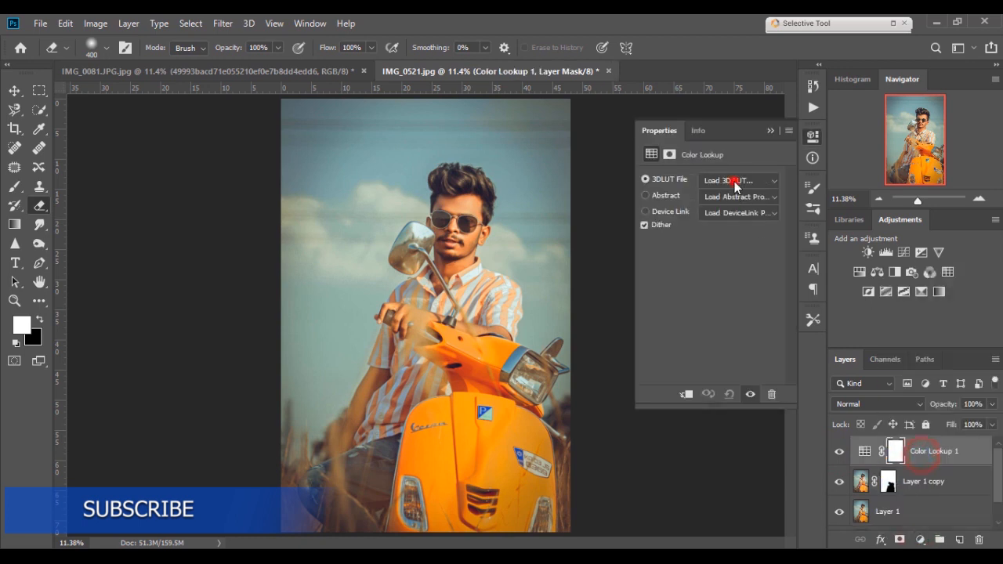
{"action": "left_click", "coordinate": [735, 182]}
{"action": "left_click", "coordinate": [742, 25]}
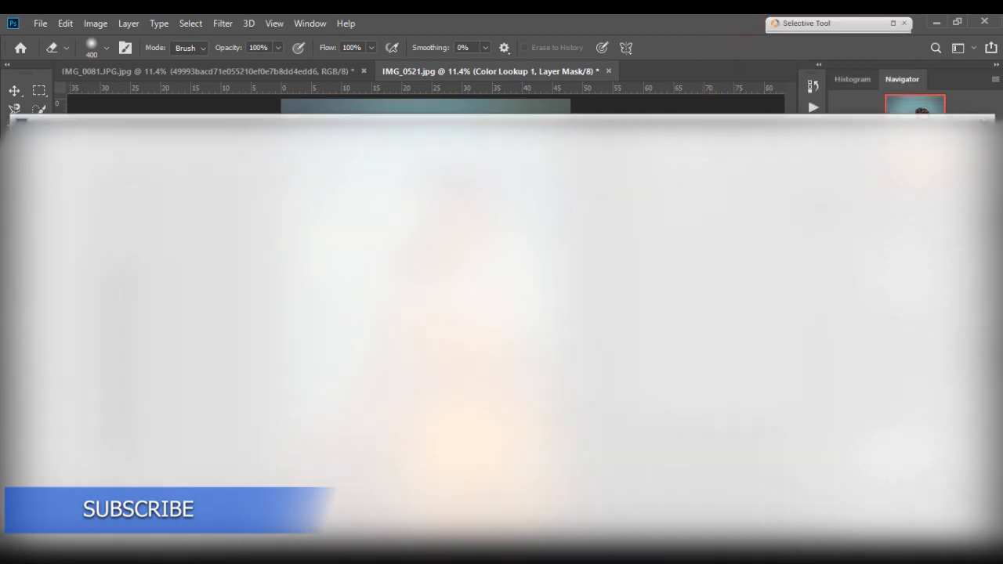
{"action": "scroll", "coordinate": [486, 329], "scroll_direction": "down", "scroll_amount": 10}
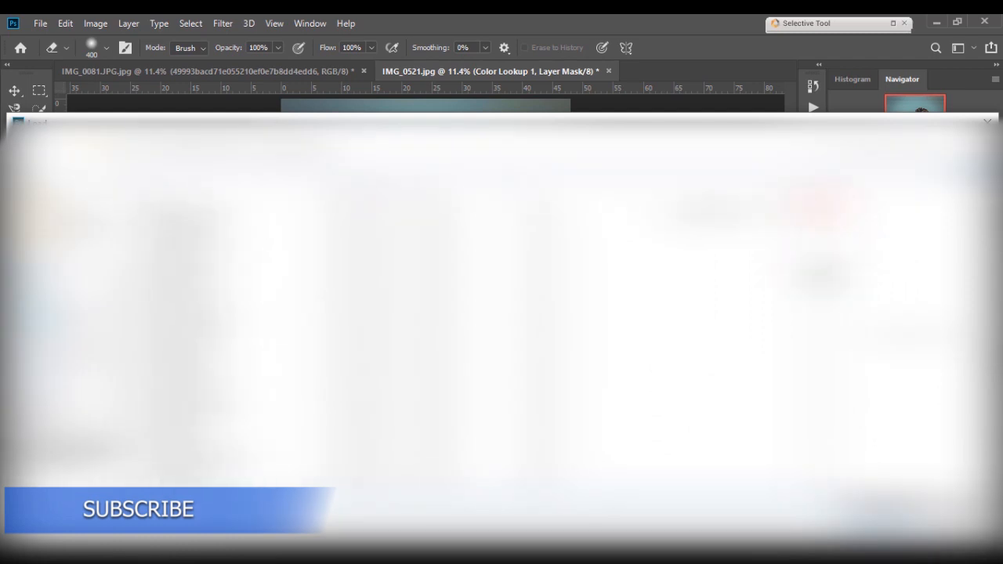
{"action": "scroll", "coordinate": [486, 329], "scroll_direction": "down", "scroll_amount": 5}
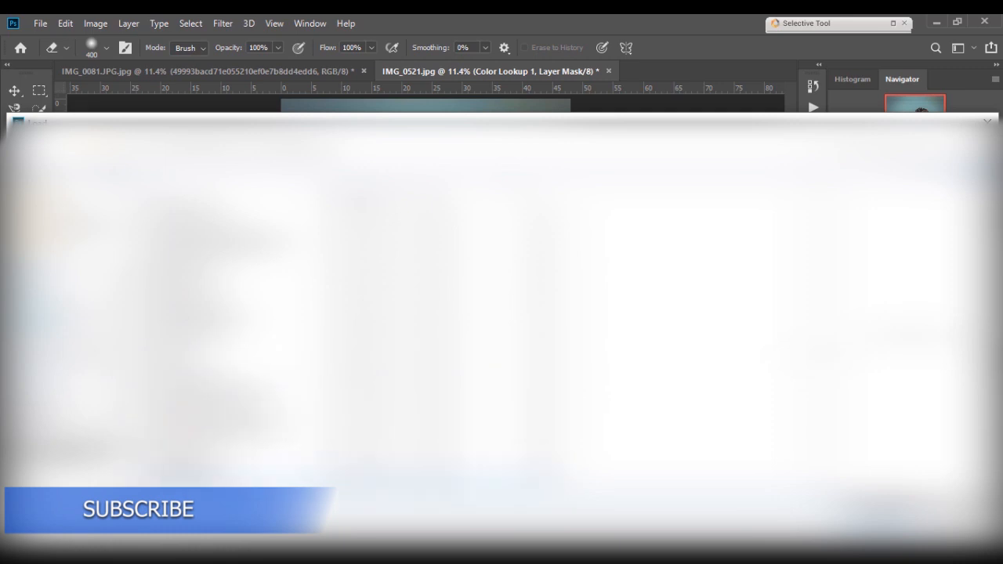
{"action": "double_click", "coordinate": [181, 476]}
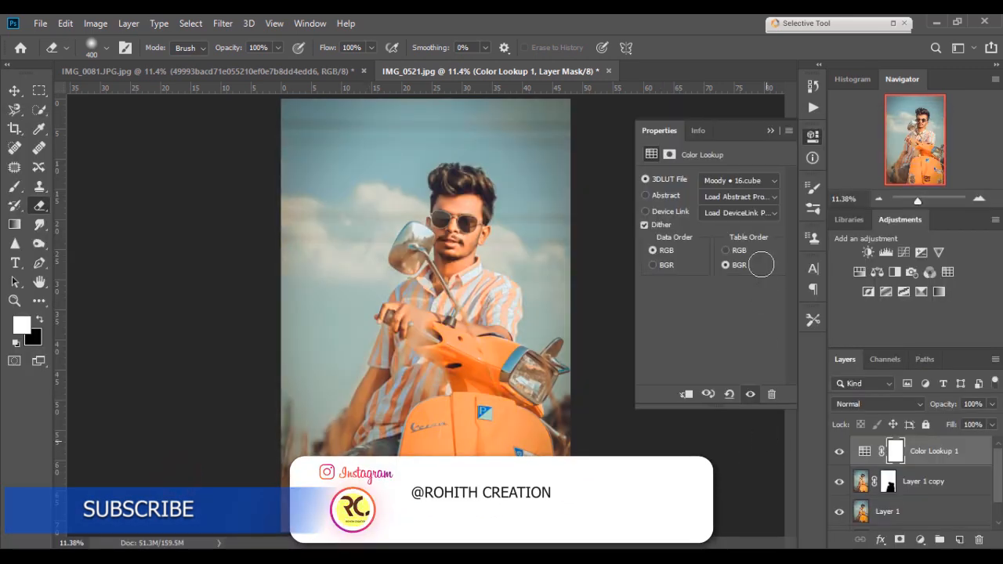
- Set the Color Lookup layer's opacity to 35% and toggle its visibility to compare the effect
{"action": "left_click", "coordinate": [769, 132]}
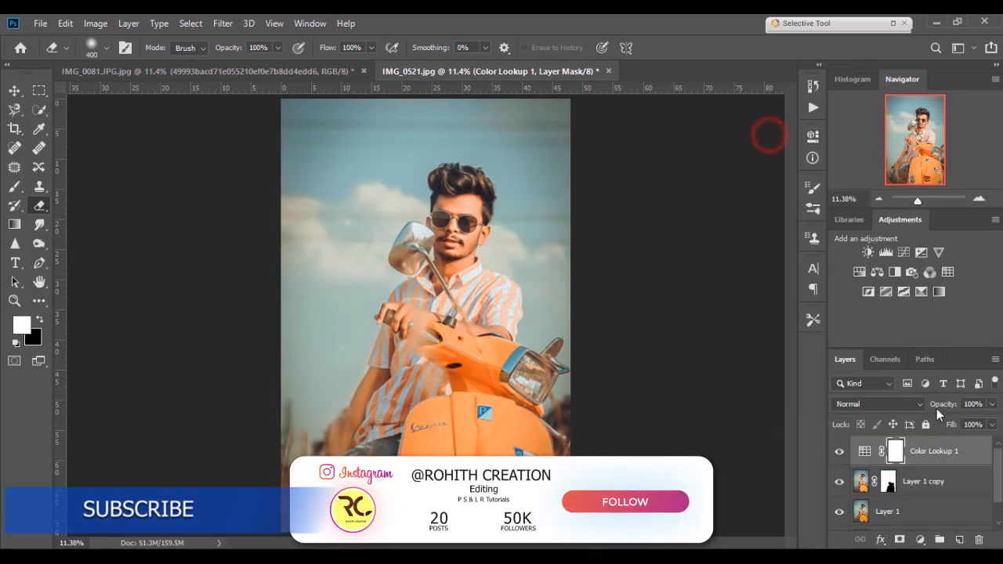
{"action": "left_click_drag", "start_coordinate": [936, 408], "coordinate": [901, 409]}
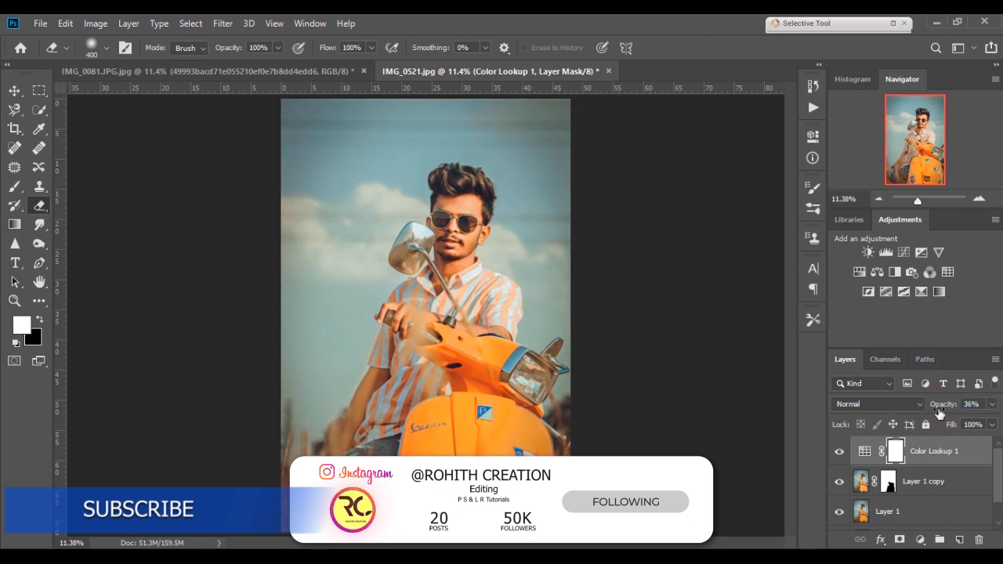
{"action": "left_click", "coordinate": [971, 403]}
{"action": "type", "text": "3"}
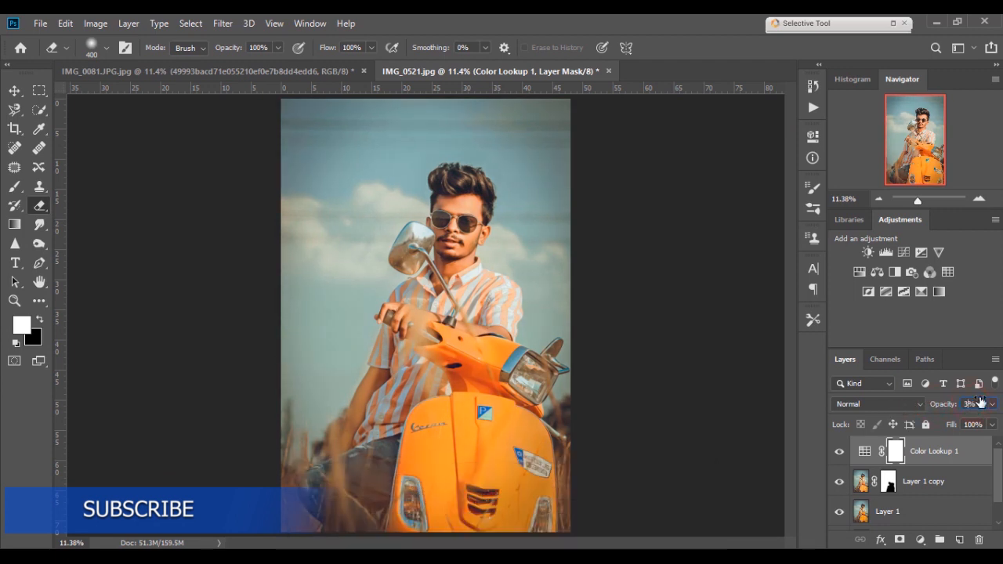
{"action": "type", "text": "5"}
{"action": "key", "text": "Return"}
{"action": "left_click", "coordinate": [839, 453]}
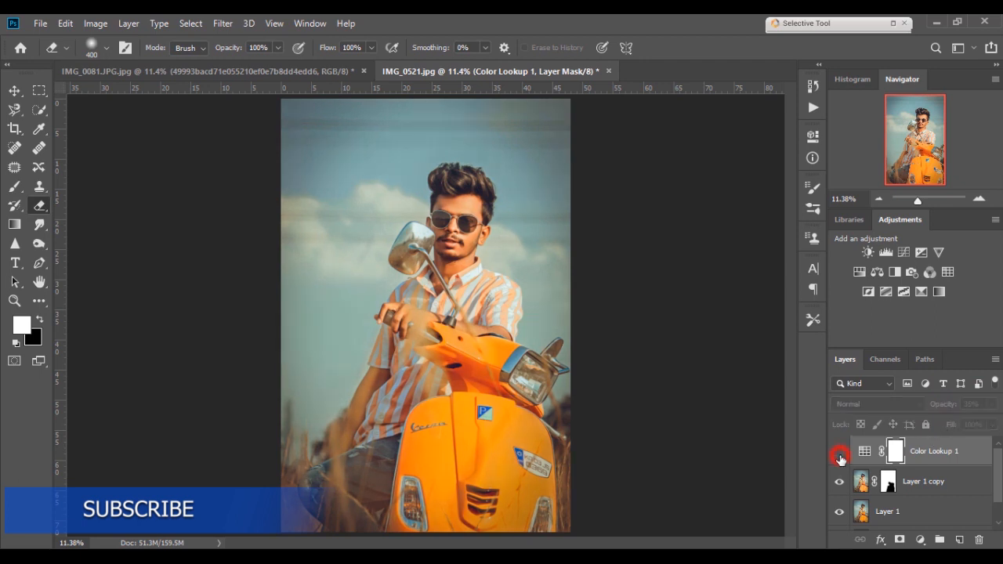
{"action": "left_click", "coordinate": [840, 454]}
{"action": "left_click", "coordinate": [839, 454]}
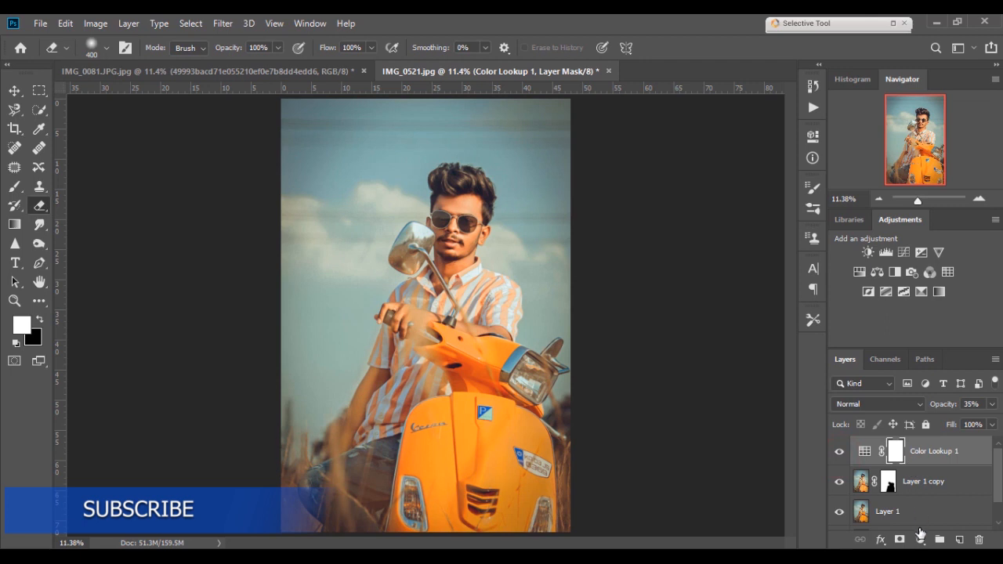
- Add a Channel Mixer adjustment layer and set the Red output channel to Red +11, Green +55, Blue -34
{"action": "left_click", "coordinate": [918, 539]}
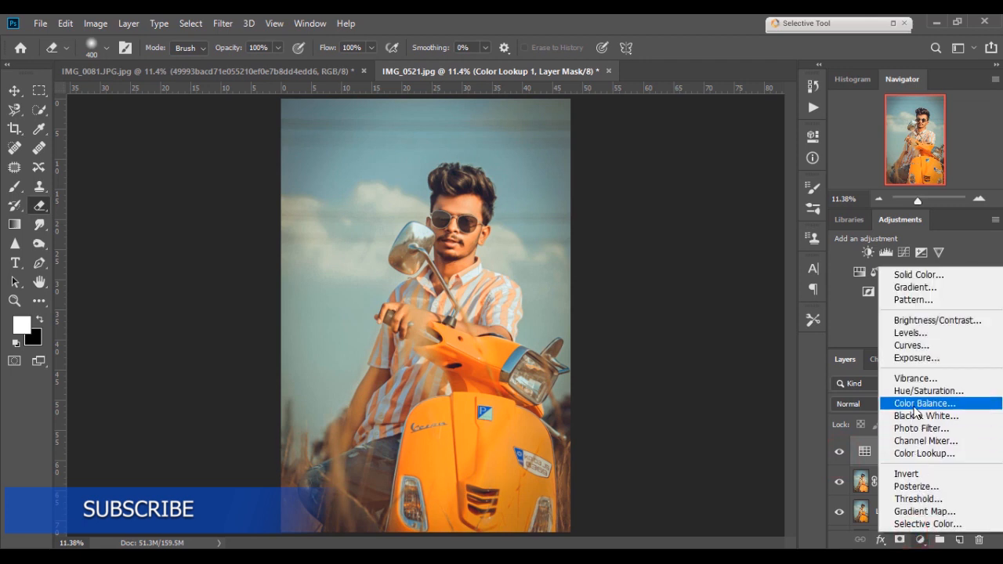
{"action": "left_click", "coordinate": [916, 440]}
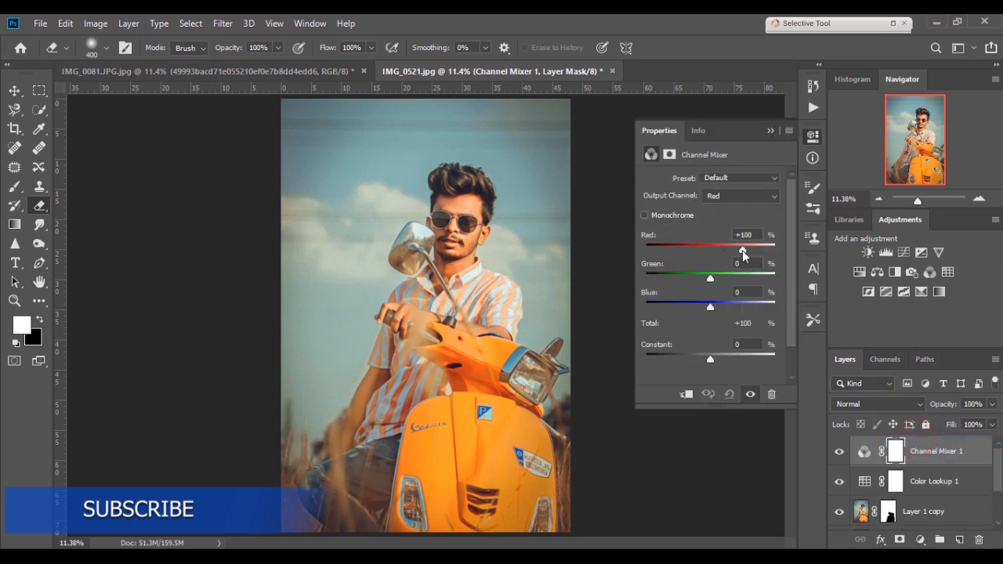
{"action": "left_click", "coordinate": [733, 196]}
{"action": "left_click", "coordinate": [730, 206]}
{"action": "left_click_drag", "start_coordinate": [740, 249], "coordinate": [699, 307]}
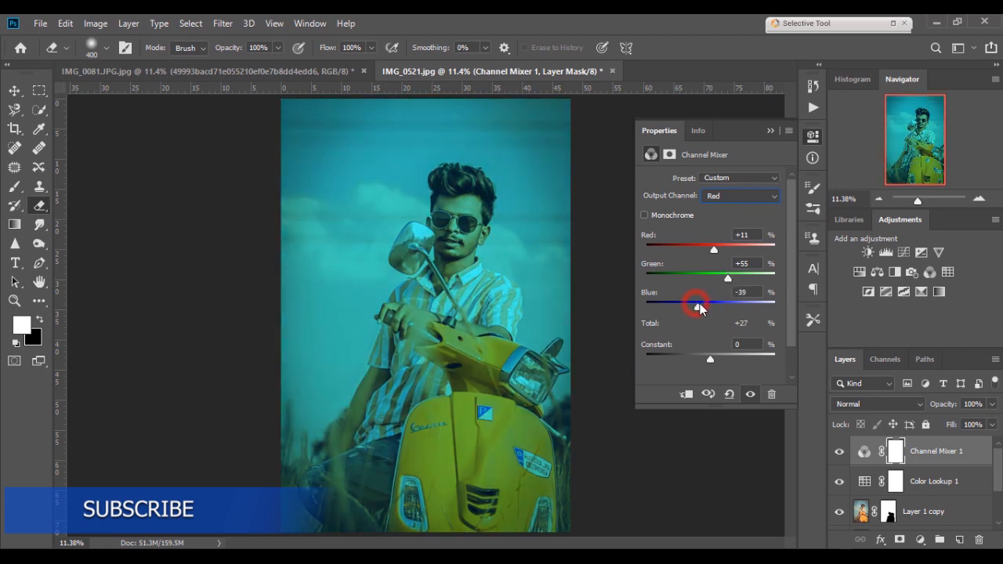
{"action": "left_click", "coordinate": [769, 131]}
- Set the Channel Mixer layer's blend mode to Lighter Color and toggle its visibility to compare
{"action": "left_click", "coordinate": [851, 404]}
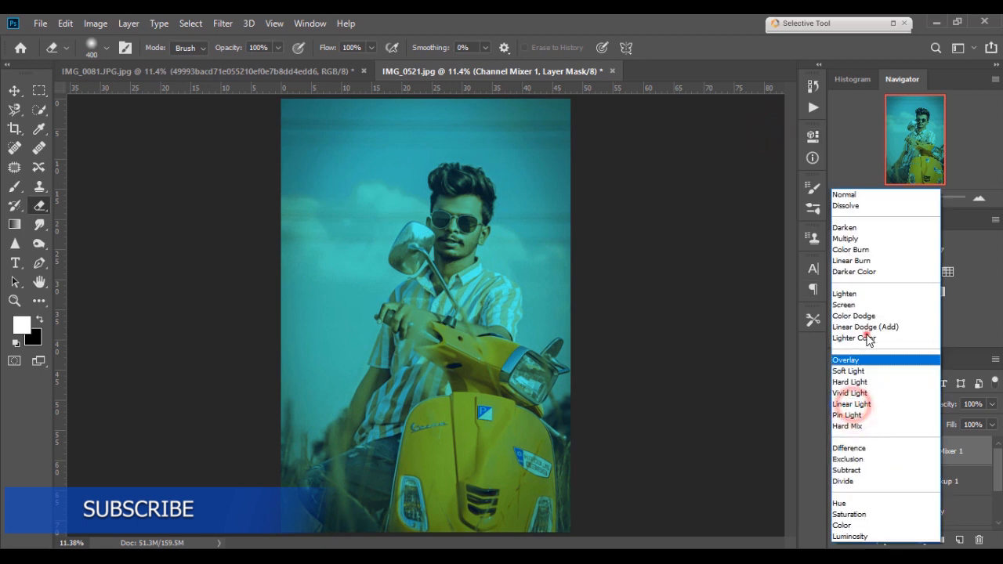
{"action": "left_click", "coordinate": [852, 338]}
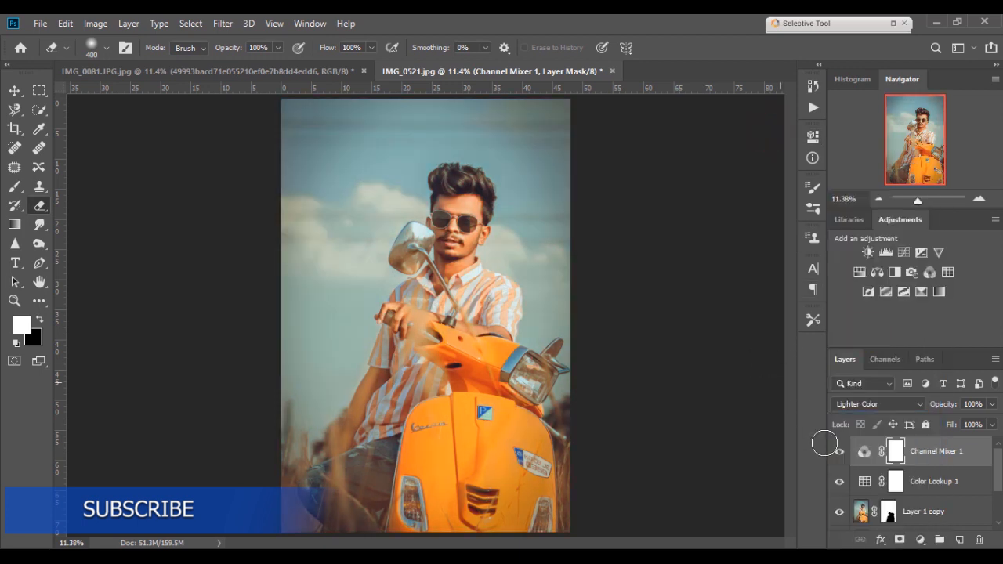
{"action": "left_click", "coordinate": [837, 453]}
{"action": "left_click", "coordinate": [837, 453]}
{"action": "left_click", "coordinate": [836, 453]}
{"action": "left_click", "coordinate": [837, 453]}
{"action": "left_click", "coordinate": [836, 453]}
{"action": "left_click", "coordinate": [836, 453]}
- Merge the masked Layer 1 copy down into Layer 1, then duplicate Layer 1
{"action": "scroll", "coordinate": [936, 506], "scroll_direction": "down", "scroll_amount": 1}
{"action": "scroll", "coordinate": [928, 506], "scroll_direction": "up", "scroll_amount": 1}
{"action": "right_click", "coordinate": [923, 511]}
{"action": "left_click", "coordinate": [781, 445]}
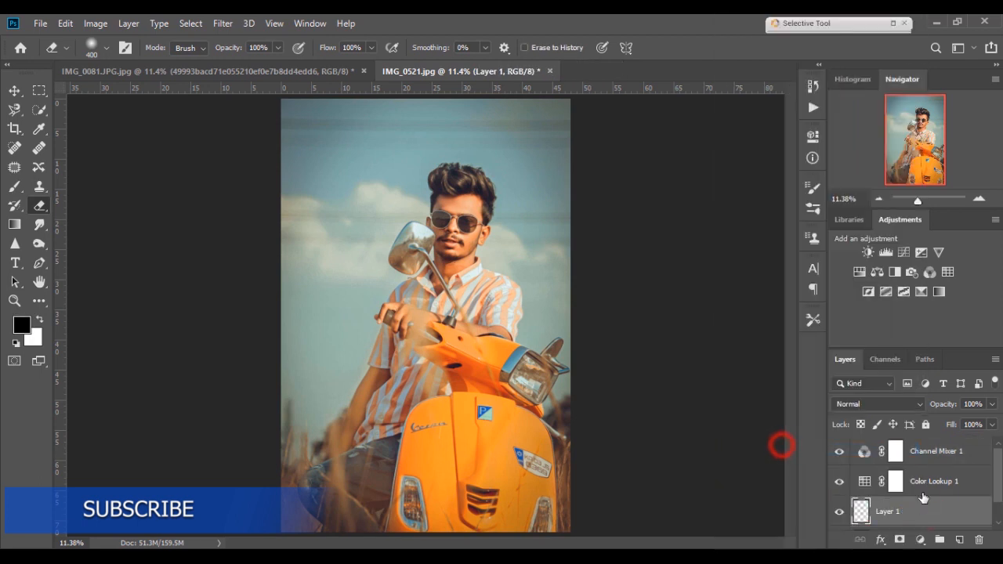
{"action": "scroll", "coordinate": [923, 497], "scroll_direction": "down", "scroll_amount": 1}
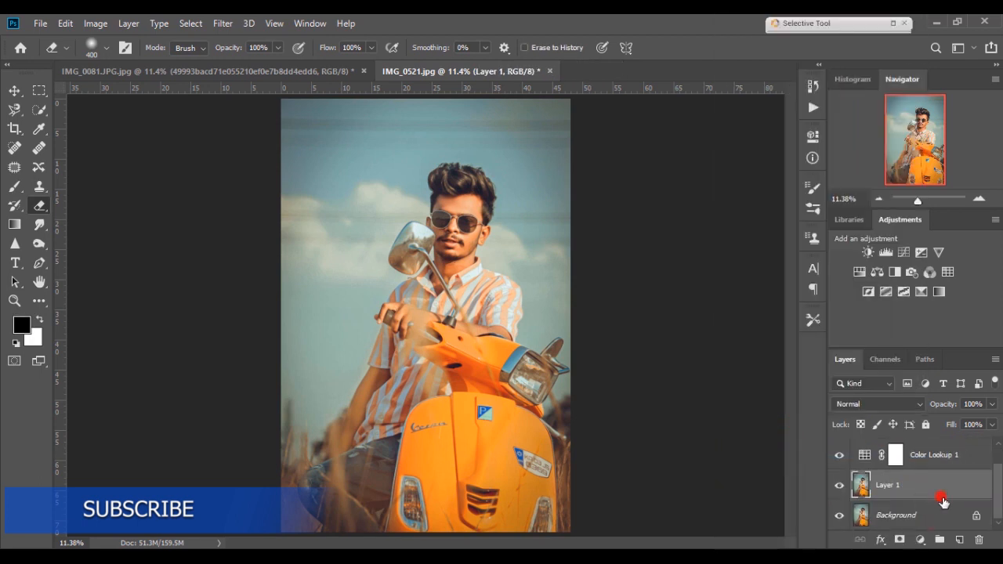
{"action": "left_click_drag", "start_coordinate": [942, 502], "coordinate": [958, 539]}
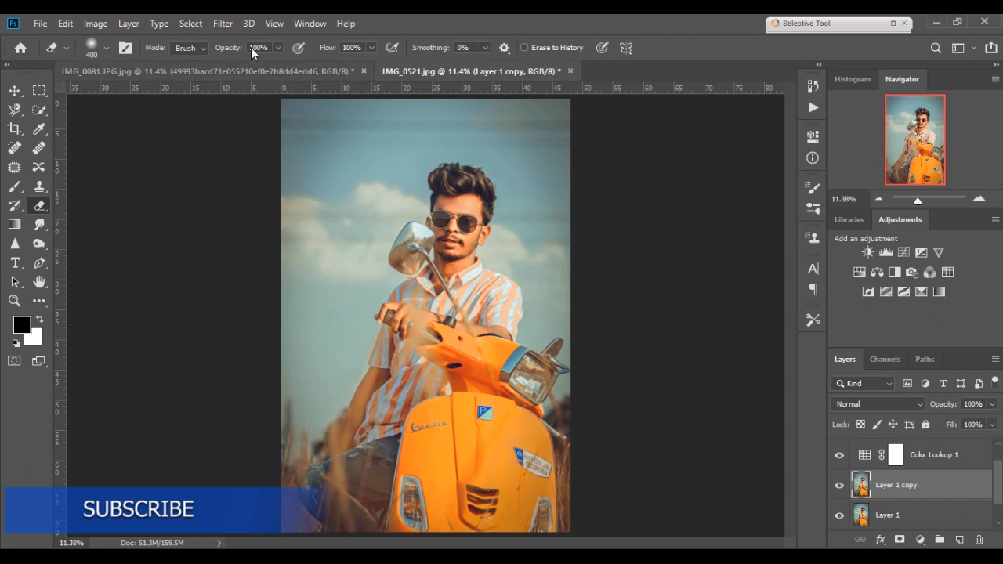
- Open the Exposure X5 filter on Layer 1 copy and choose the Technicolor Process 2 - Faded preset
{"action": "left_click", "coordinate": [222, 22]}
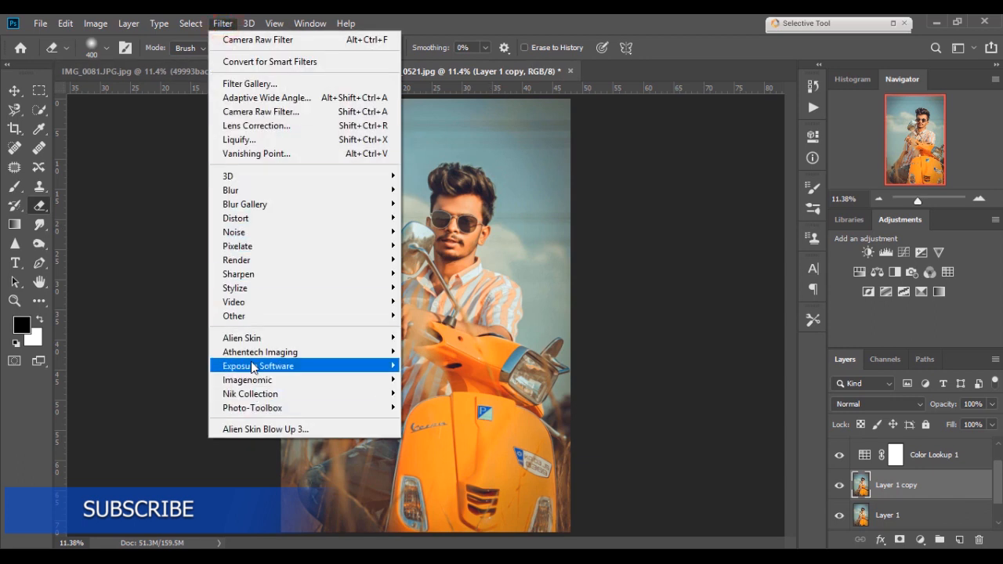
{"action": "mouse_move", "coordinate": [252, 366]}
{"action": "left_click", "coordinate": [419, 365]}
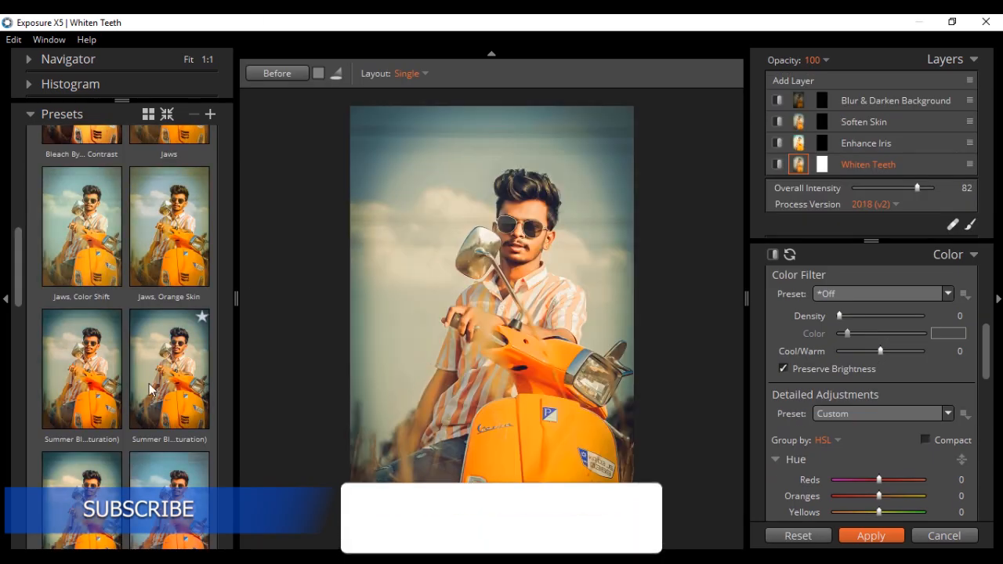
{"action": "scroll", "coordinate": [152, 389], "scroll_direction": "down", "scroll_amount": 5}
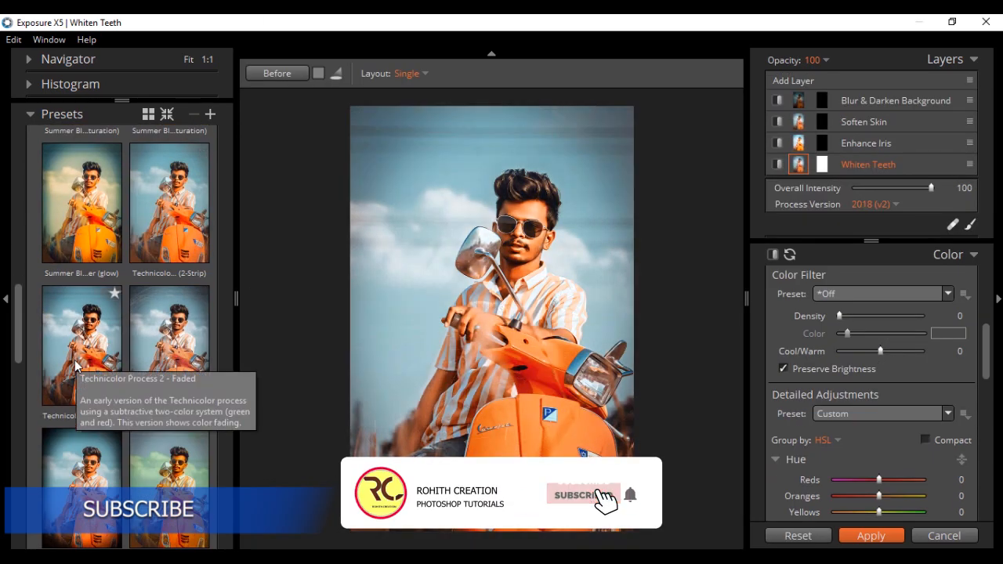
{"action": "scroll", "coordinate": [75, 365], "scroll_direction": "up", "scroll_amount": 10}
{"action": "scroll", "coordinate": [75, 349], "scroll_direction": "down", "scroll_amount": 10}
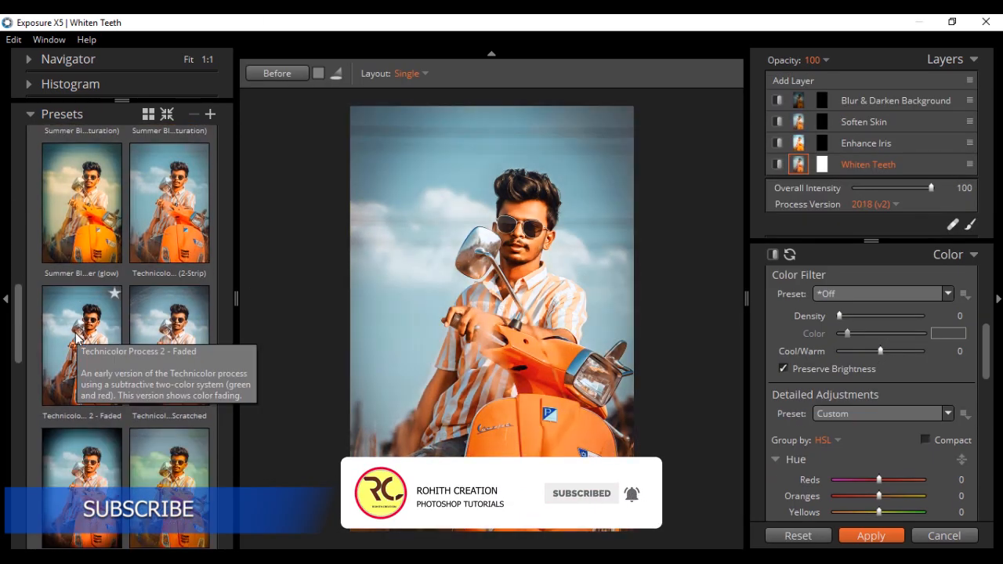
{"action": "scroll", "coordinate": [77, 337], "scroll_direction": "down", "scroll_amount": 5}
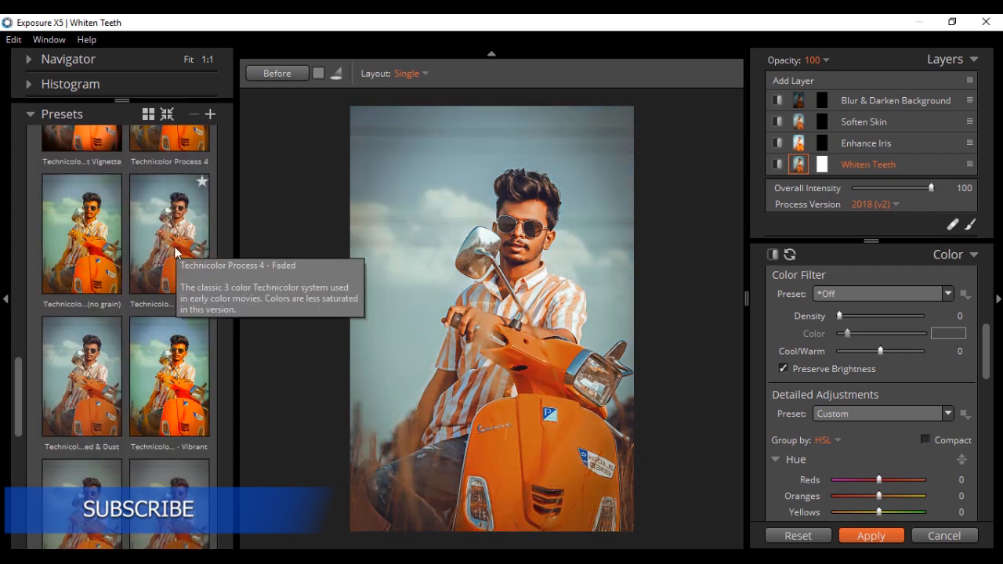
{"action": "scroll", "coordinate": [118, 251], "scroll_direction": "up", "scroll_amount": 3}
{"action": "left_click", "coordinate": [74, 213]}
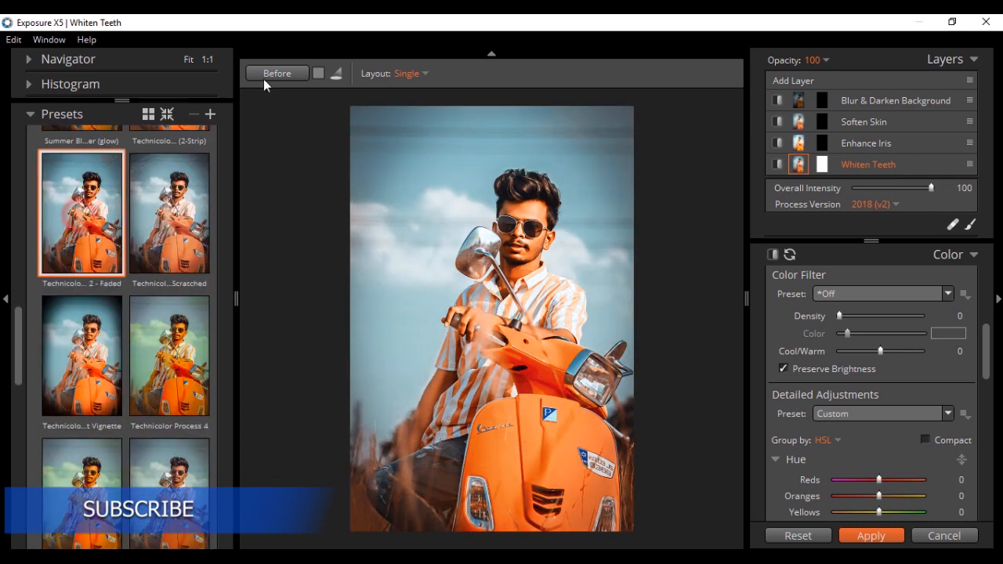
- Raise Oranges saturation to 5, lower overall intensity to about 93, and apply the Exposure X5 result
{"action": "scroll", "coordinate": [902, 436], "scroll_direction": "down", "scroll_amount": 6}
{"action": "scroll", "coordinate": [880, 354], "scroll_direction": "up", "scroll_amount": 3}
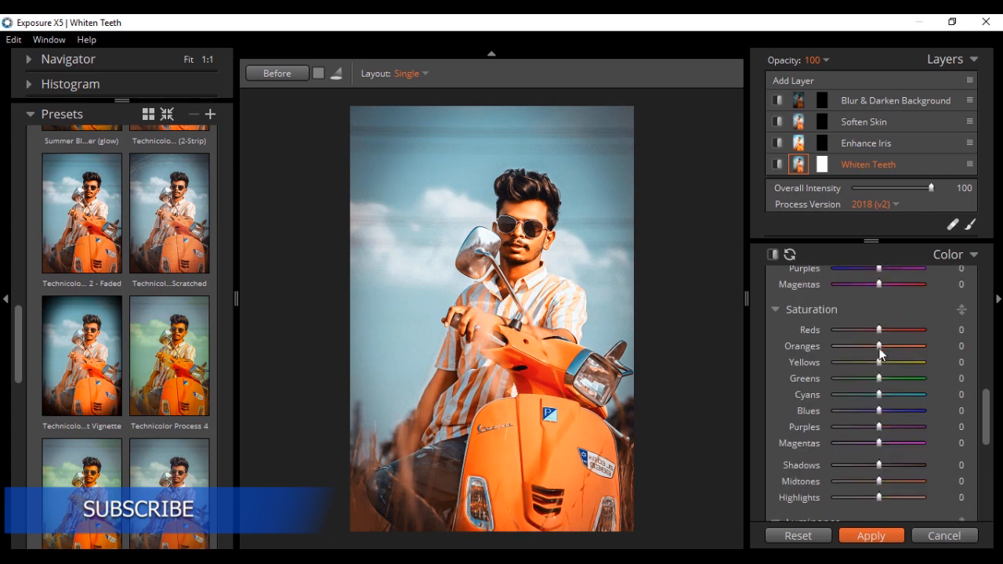
{"action": "left_click_drag", "start_coordinate": [871, 346], "coordinate": [881, 346]}
{"action": "left_click_drag", "start_coordinate": [930, 188], "coordinate": [920, 188]}
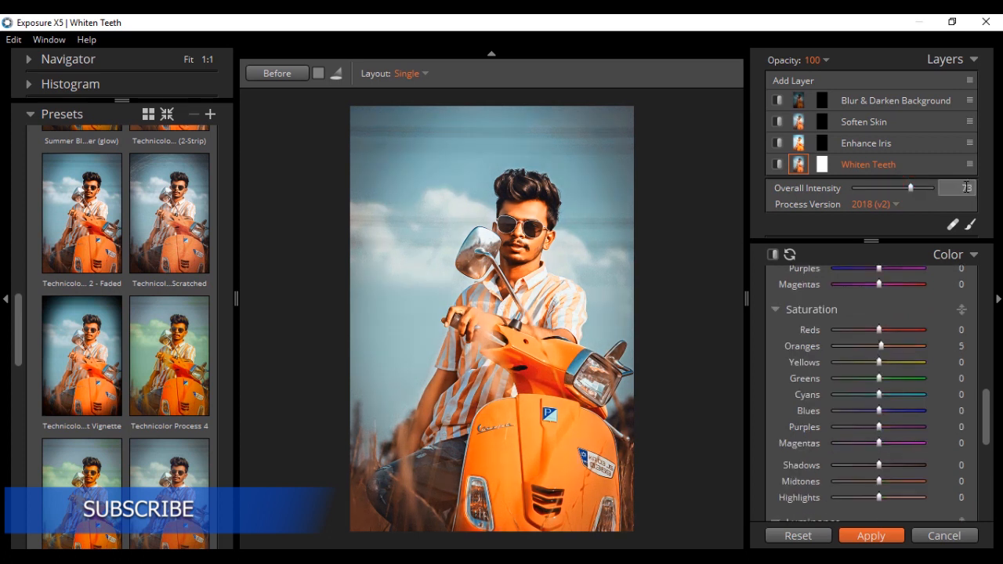
{"action": "left_click", "coordinate": [865, 536]}
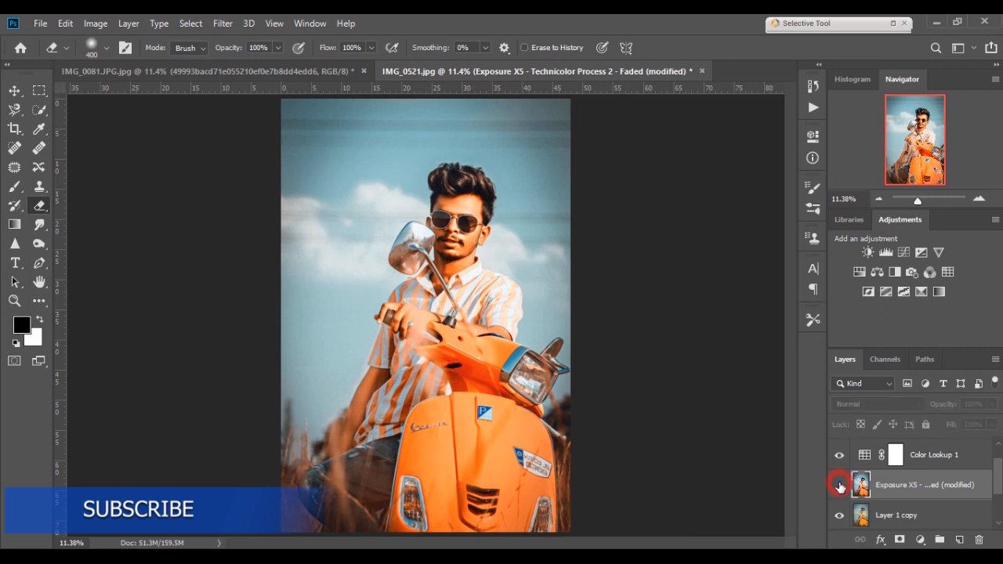
- Toggle the Exposure X5 layer's visibility to compare, then set its opacity to 75%
{"action": "left_click", "coordinate": [839, 485]}
{"action": "left_click", "coordinate": [839, 485]}
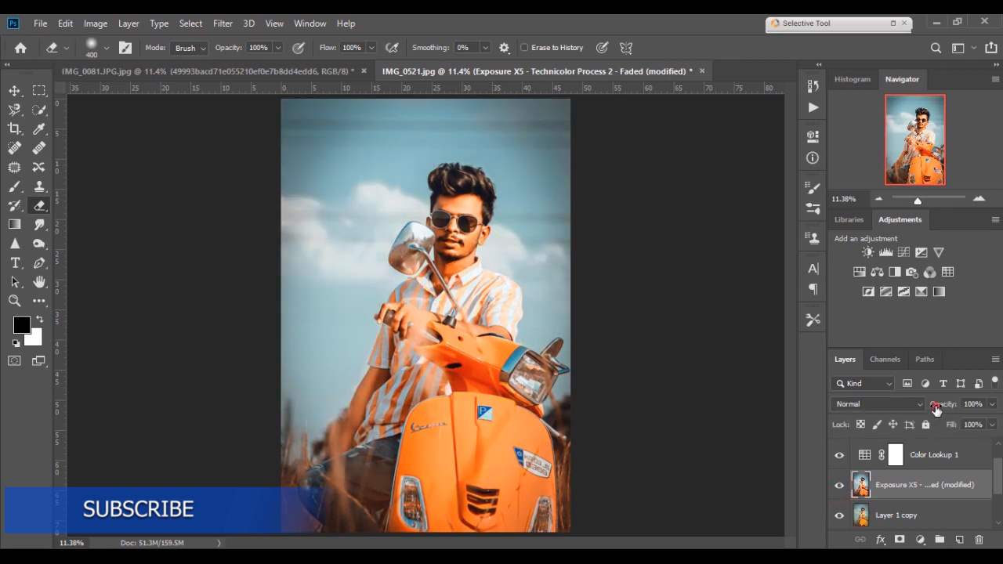
{"action": "left_click_drag", "start_coordinate": [935, 407], "coordinate": [920, 408]}
- Add a layer mask to the Exposure X5 layer and paint on it with a black brush at 50% opacity
{"action": "left_click", "coordinate": [899, 540]}
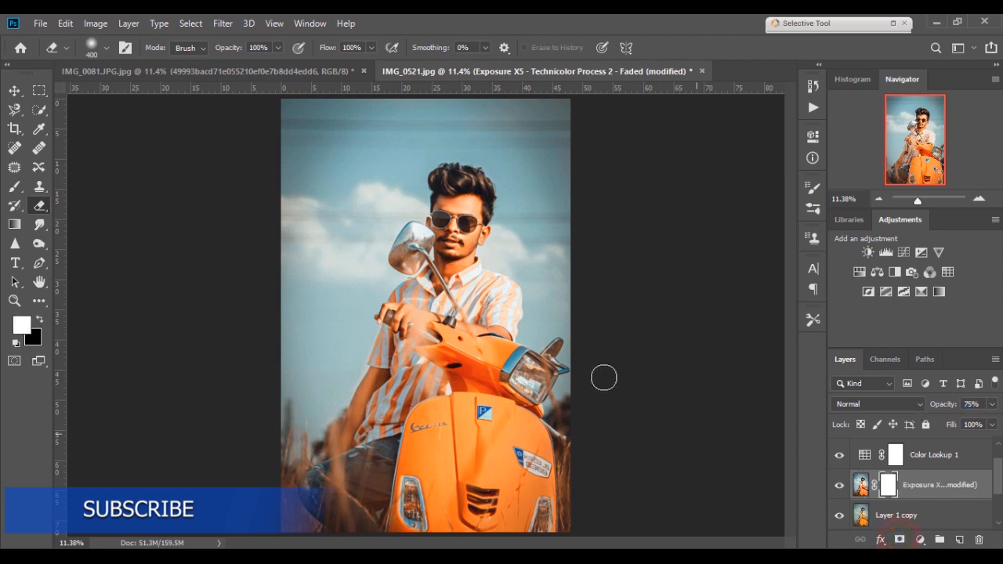
{"action": "key", "text": "b"}
{"action": "mouse_move", "coordinate": [475, 205]}
{"action": "left_mouse_down"}
{"action": "mouse_move", "coordinate": [440, 203]}
{"action": "mouse_move", "coordinate": [470, 217]}
{"action": "mouse_move", "coordinate": [472, 208]}
{"action": "mouse_move", "coordinate": [450, 235]}
{"action": "left_mouse_up"}
{"action": "key", "text": "x"}
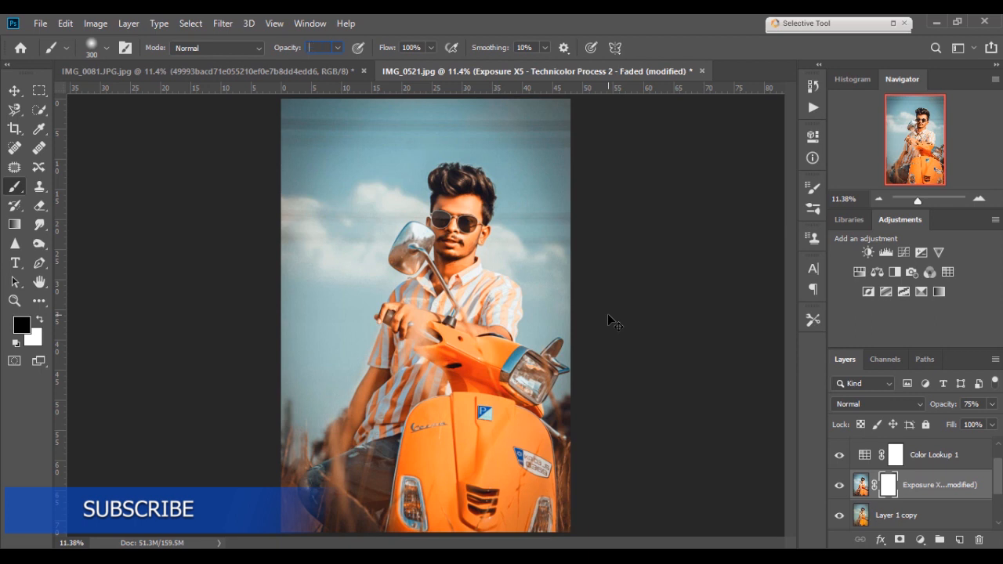
{"action": "key", "text": "Return"}
{"action": "left_click", "coordinate": [838, 486]}
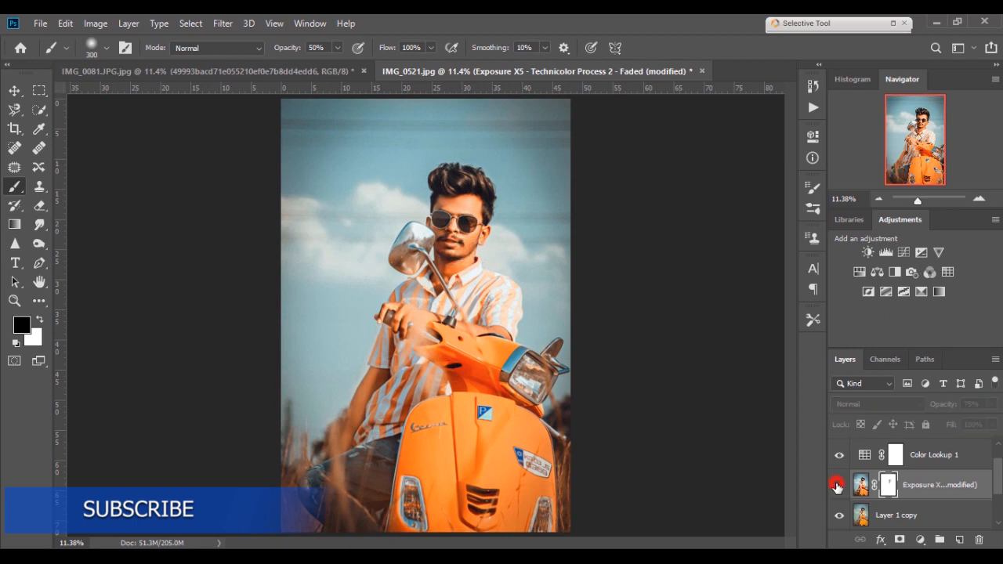
{"action": "left_click", "coordinate": [838, 486]}
- Create a new layer above Channel Mixer 1 and stamp a white brush dot near the man's hand
{"action": "scroll", "coordinate": [932, 472], "scroll_direction": "up", "scroll_amount": 1}
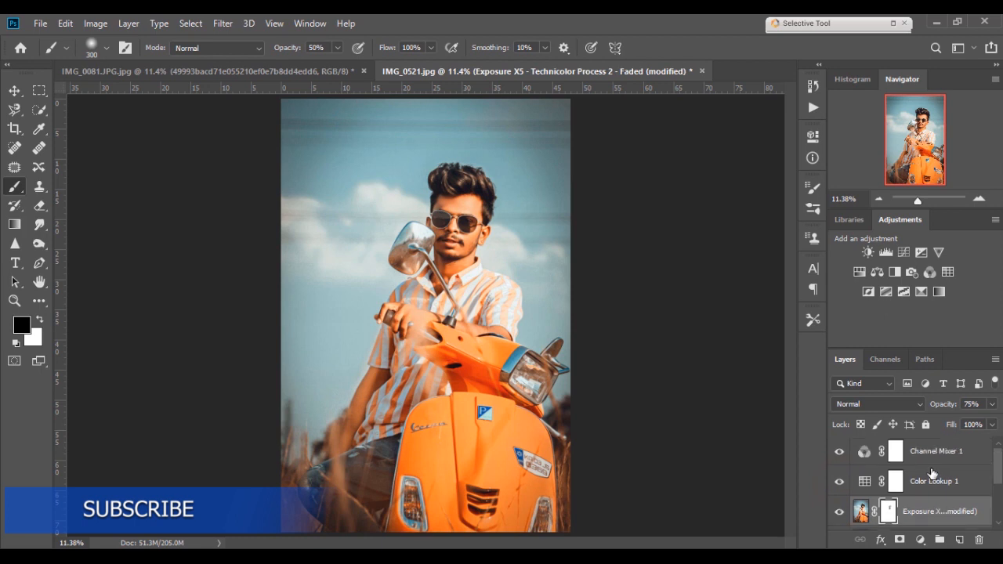
{"action": "left_click", "coordinate": [926, 459]}
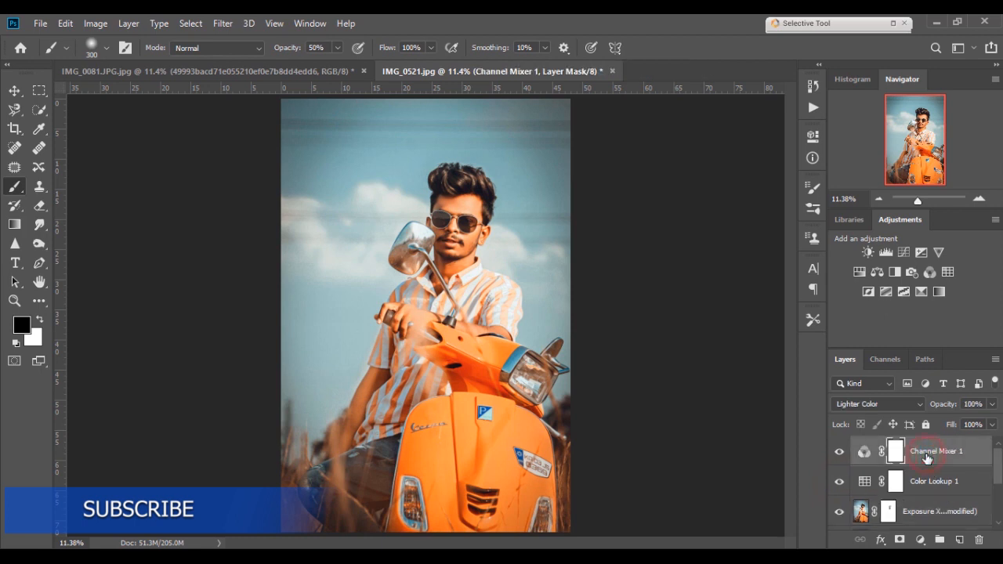
{"action": "left_click", "coordinate": [955, 537]}
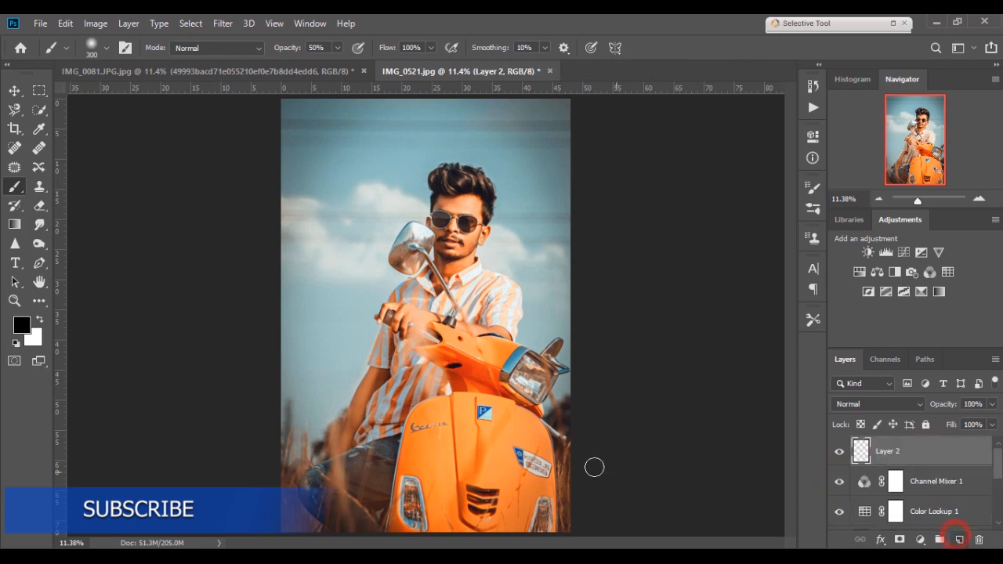
{"action": "key", "text": "x"}
{"action": "left_click", "coordinate": [427, 314]}
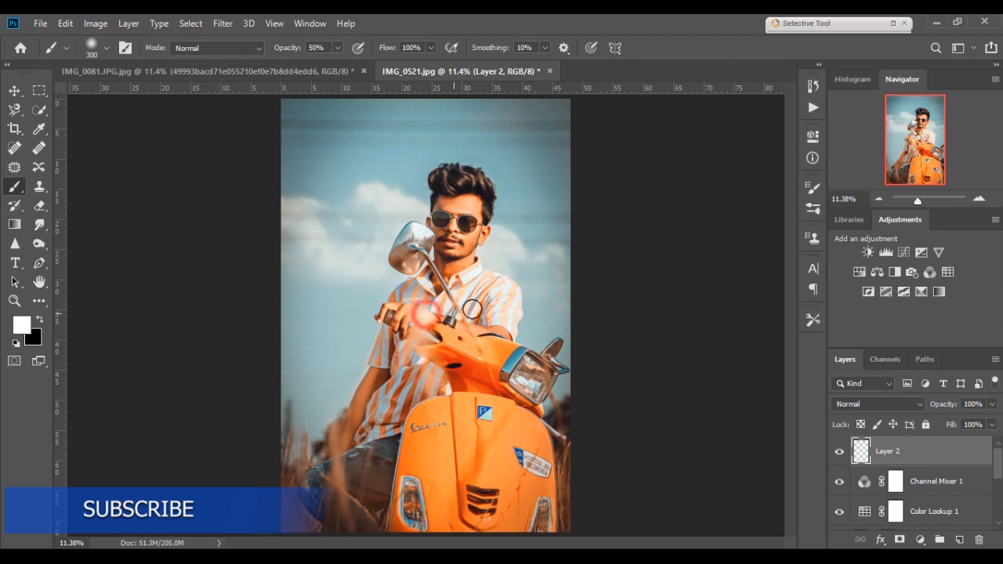
- Scale up and reposition the white dot with Free Transform into a large soft light glow over the scene
{"action": "key", "text": "ctrl+t"}
{"action": "left_click_drag", "start_coordinate": [445, 294], "coordinate": [901, 33]}
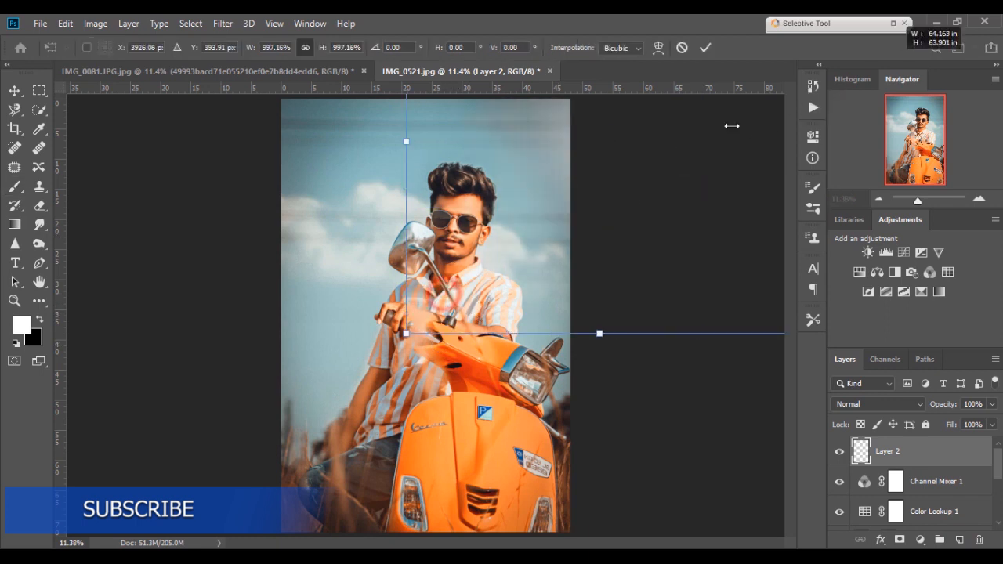
{"action": "left_click_drag", "start_coordinate": [405, 333], "coordinate": [277, 439]}
{"action": "left_click_drag", "start_coordinate": [503, 243], "coordinate": [390, 325]}
{"action": "left_click_drag", "start_coordinate": [325, 373], "coordinate": [311, 388]}
{"action": "mouse_move", "coordinate": [385, 299]}
{"action": "left_mouse_down"}
{"action": "mouse_move", "coordinate": [364, 326]}
{"action": "mouse_move", "coordinate": [383, 347]}
{"action": "left_mouse_up"}
{"action": "key", "text": "Return"}
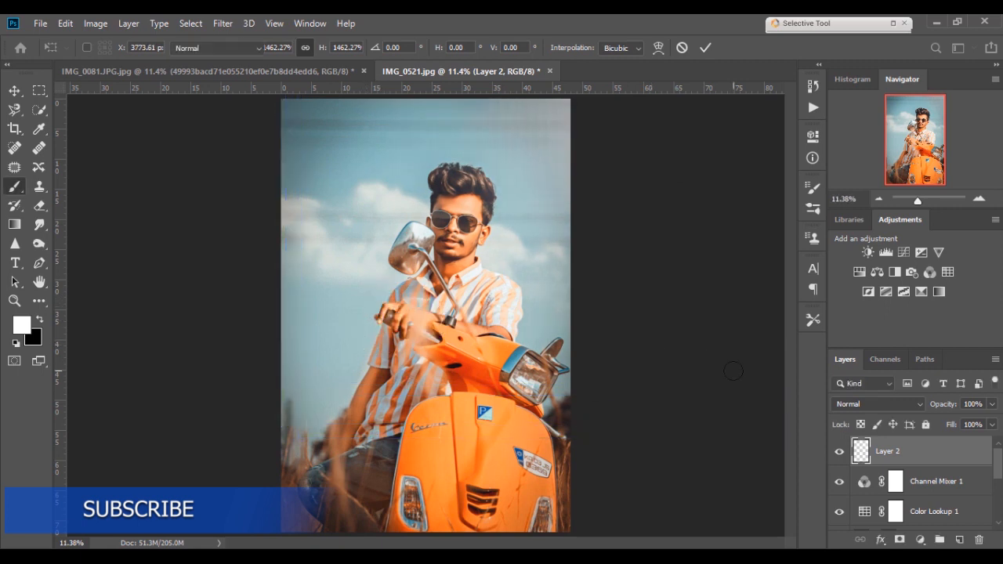
- Set Layer 2's opacity to 78% and toggle its visibility to compare the glow
{"action": "left_click_drag", "start_coordinate": [942, 404], "coordinate": [925, 405]}
{"action": "left_click", "coordinate": [839, 452]}
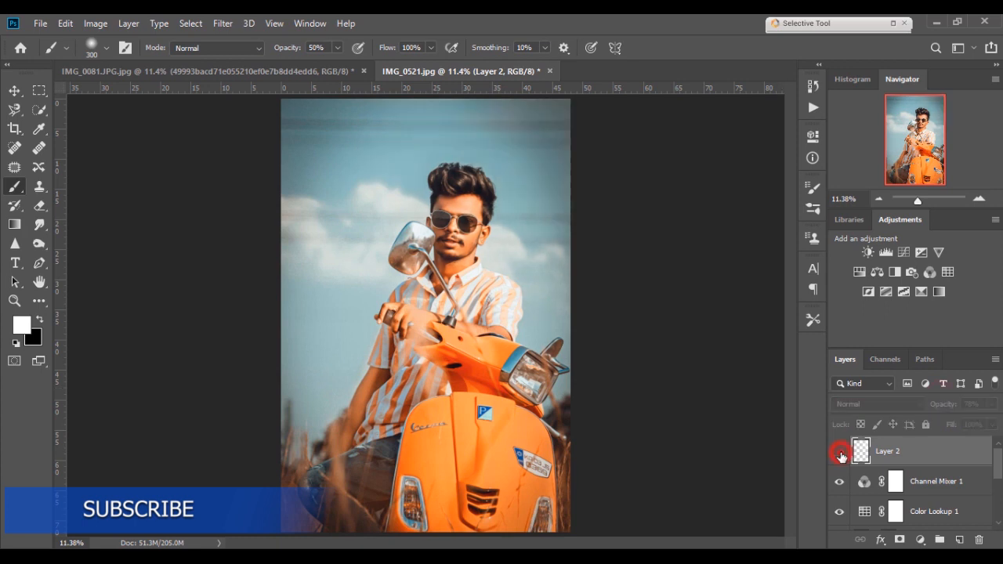
{"action": "left_click", "coordinate": [840, 453]}
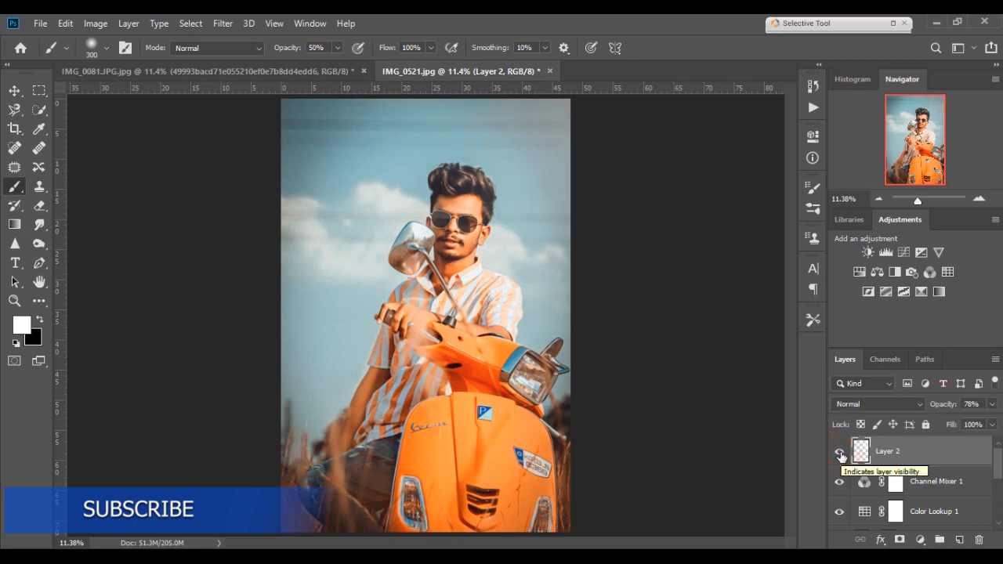